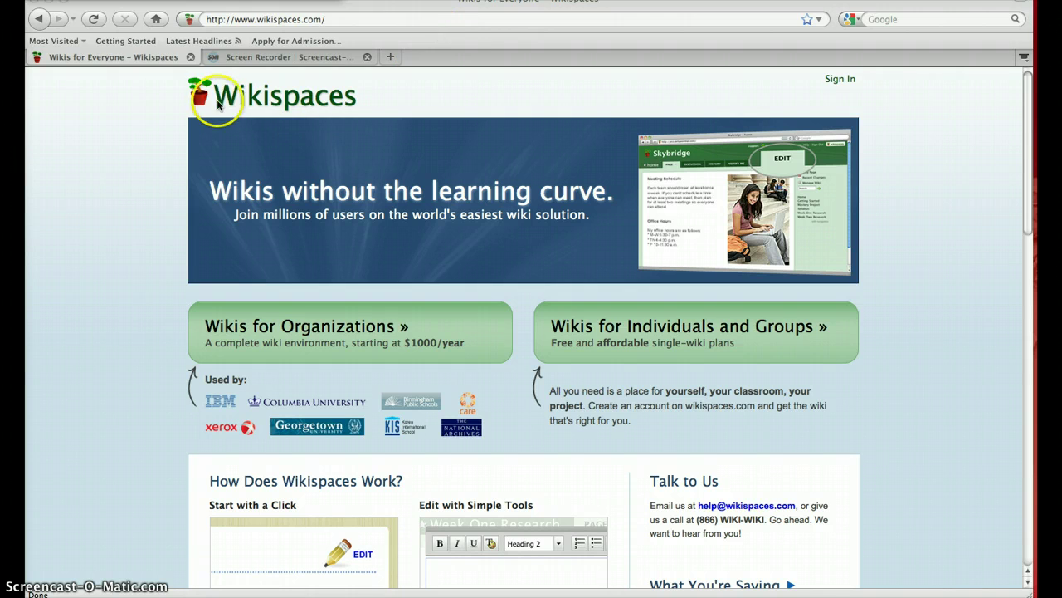
# Sign in to Wikispaces with the prefilled credentials and open the woodslitcircle wiki
pyautogui.click(175, 103)
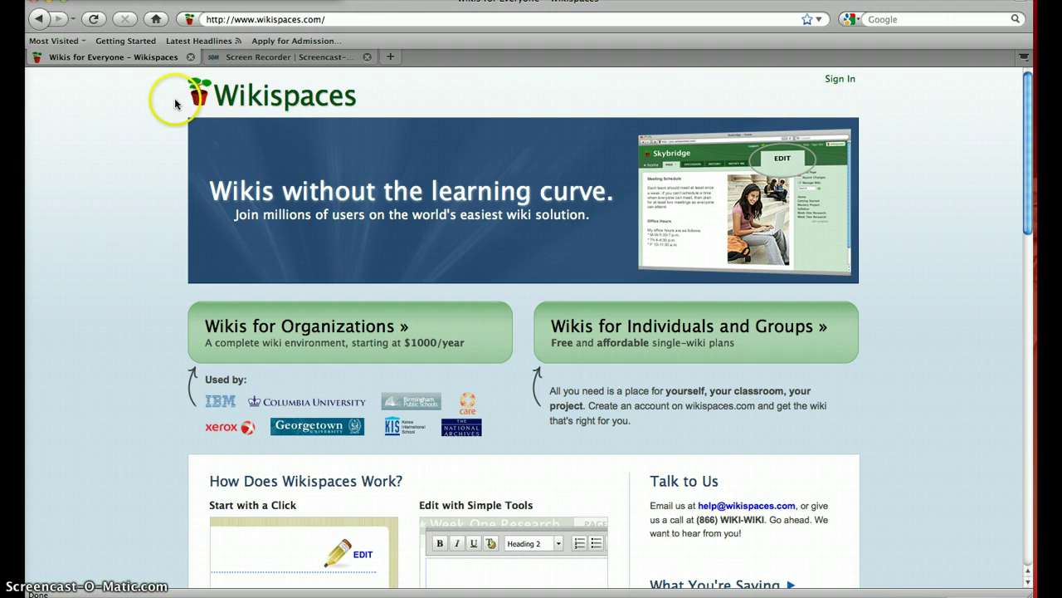
pyautogui.click(838, 81)
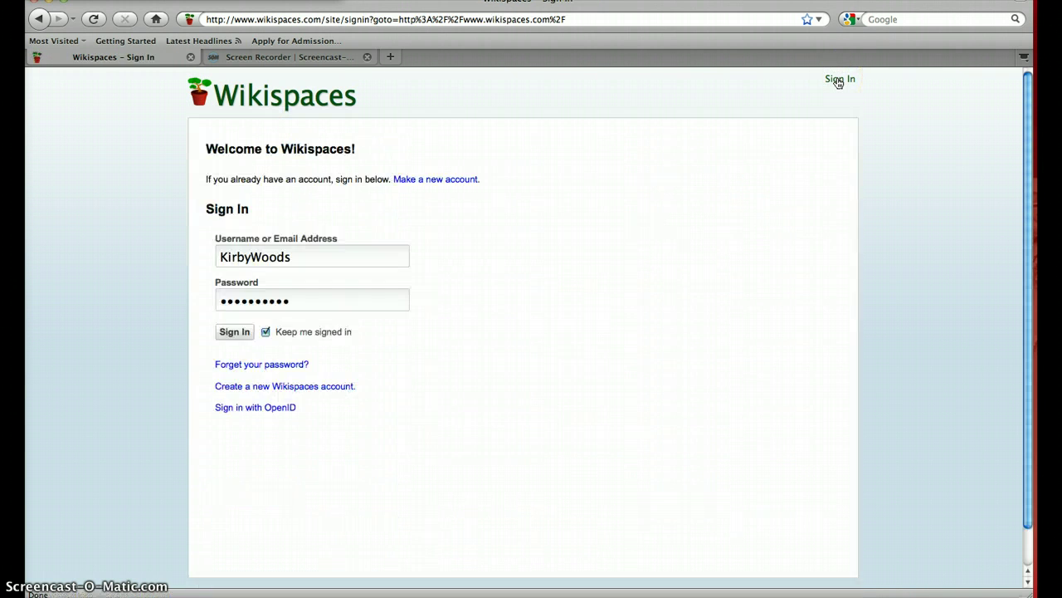
pyautogui.click(234, 331)
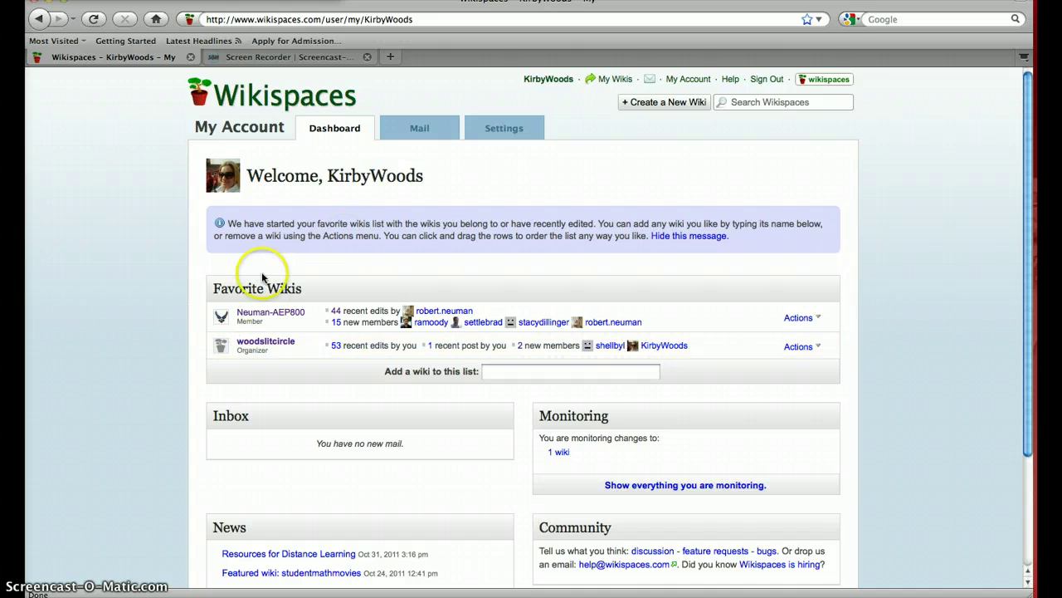
pyautogui.click(620, 81)
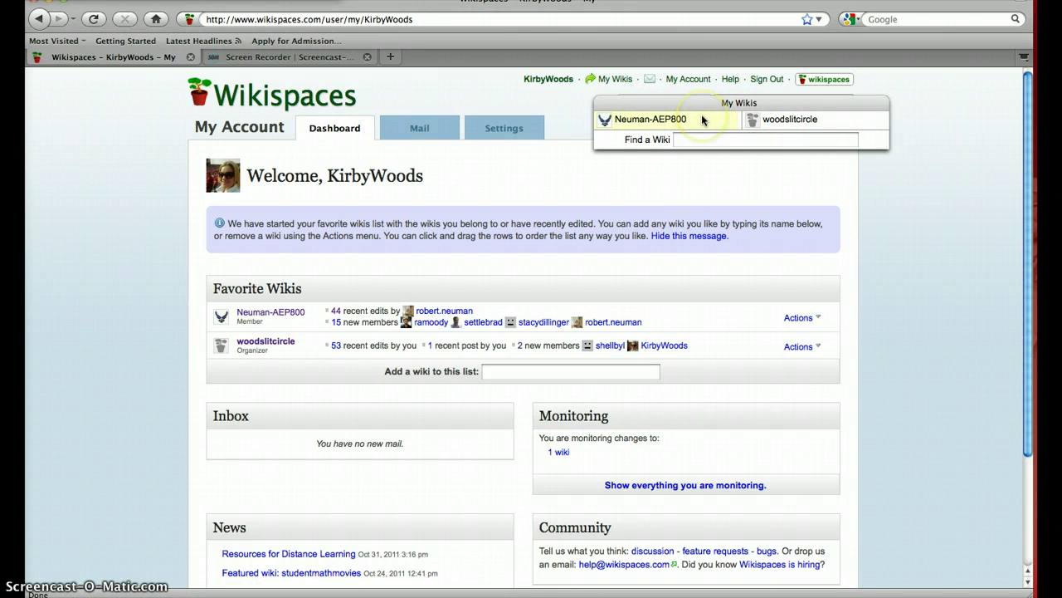
pyautogui.click(773, 122)
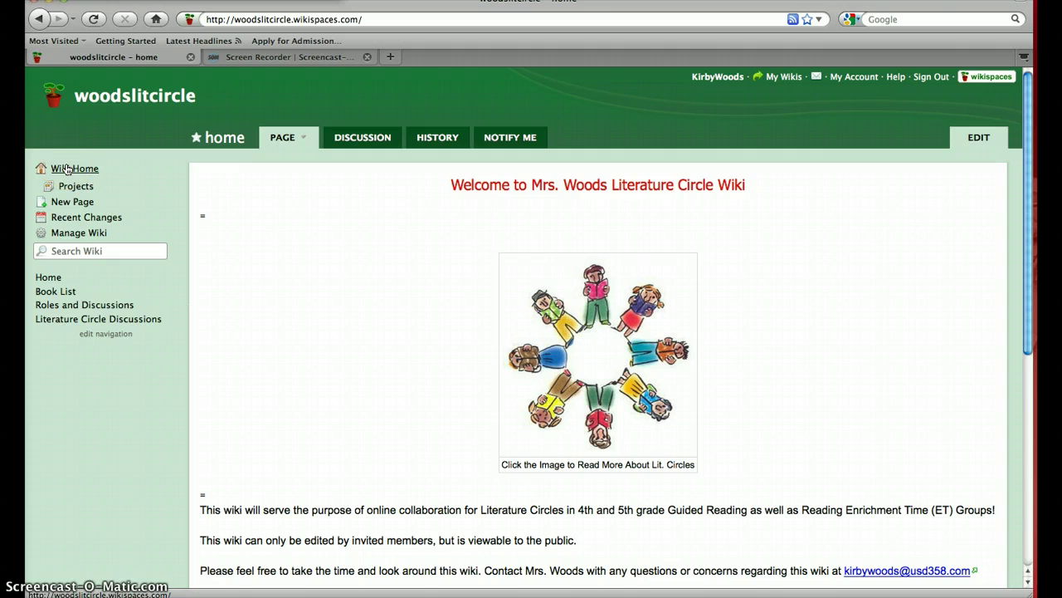
# Open the wiki's management page and review its content, people, settings and tools options
pyautogui.click(59, 220)
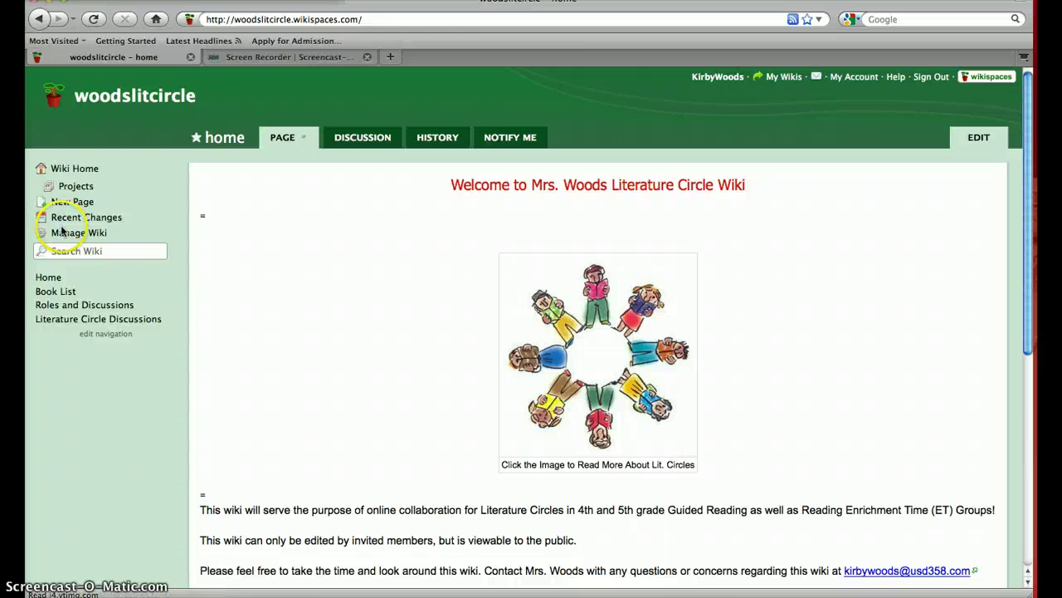
pyautogui.click(60, 232)
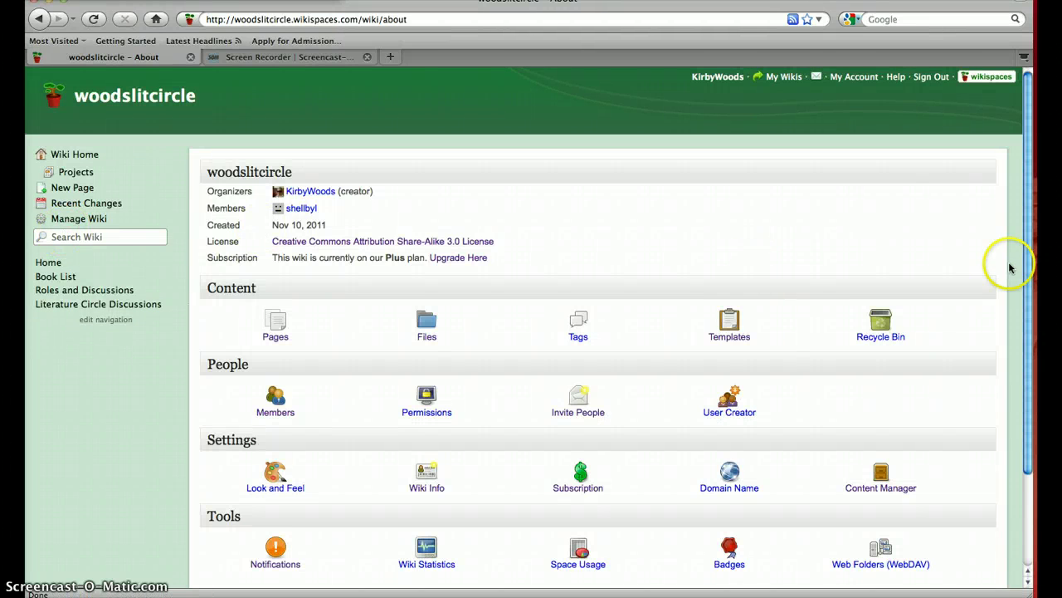
pyautogui.moveTo(1025, 268); pyautogui.dragTo(1024, 308)
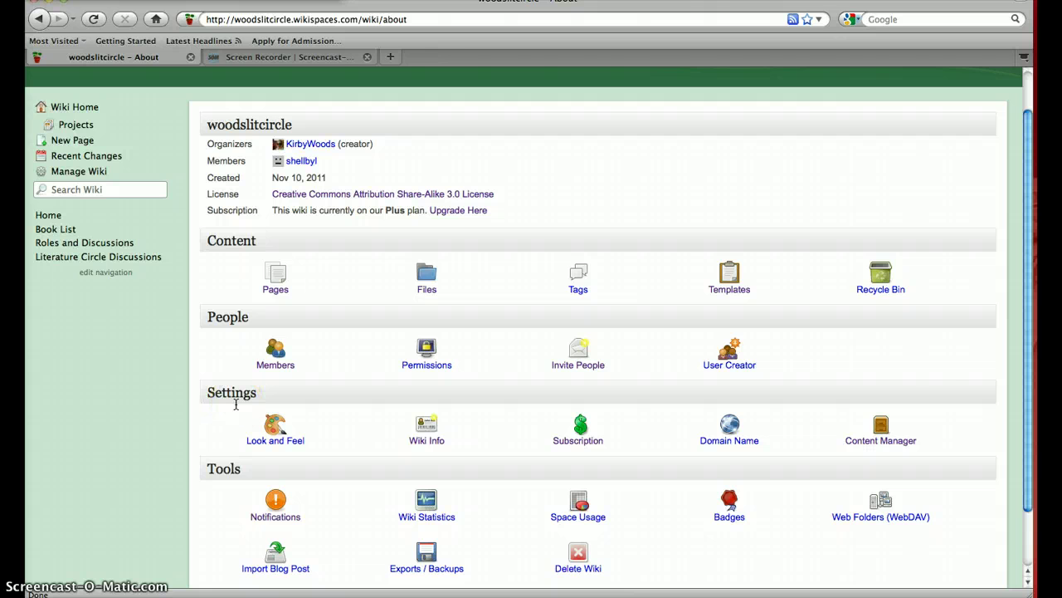
pyautogui.moveTo(1028, 353); pyautogui.dragTo(1026, 314)
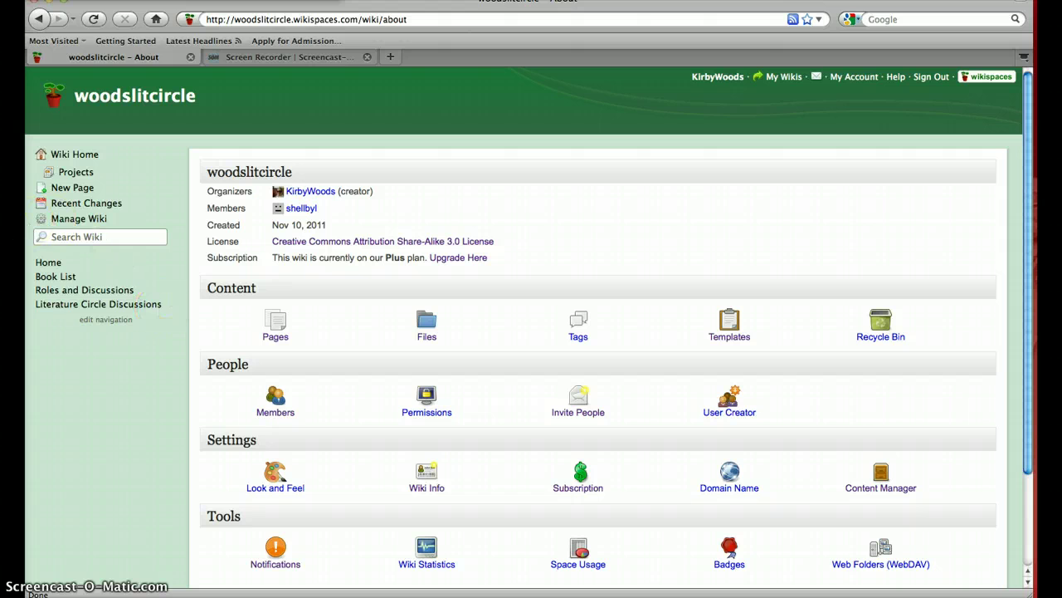
# Open the wiki's Home page, view the literature circles article linked from its image, and close the article
pyautogui.click(46, 262)
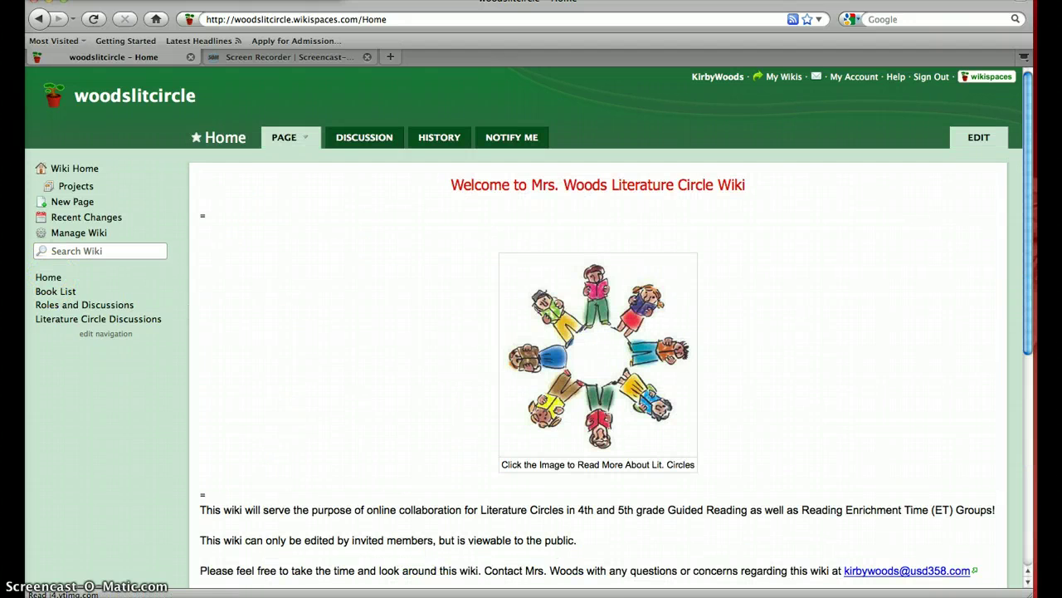
pyautogui.moveTo(1027, 274); pyautogui.dragTo(1029, 286)
pyautogui.click(807, 284)
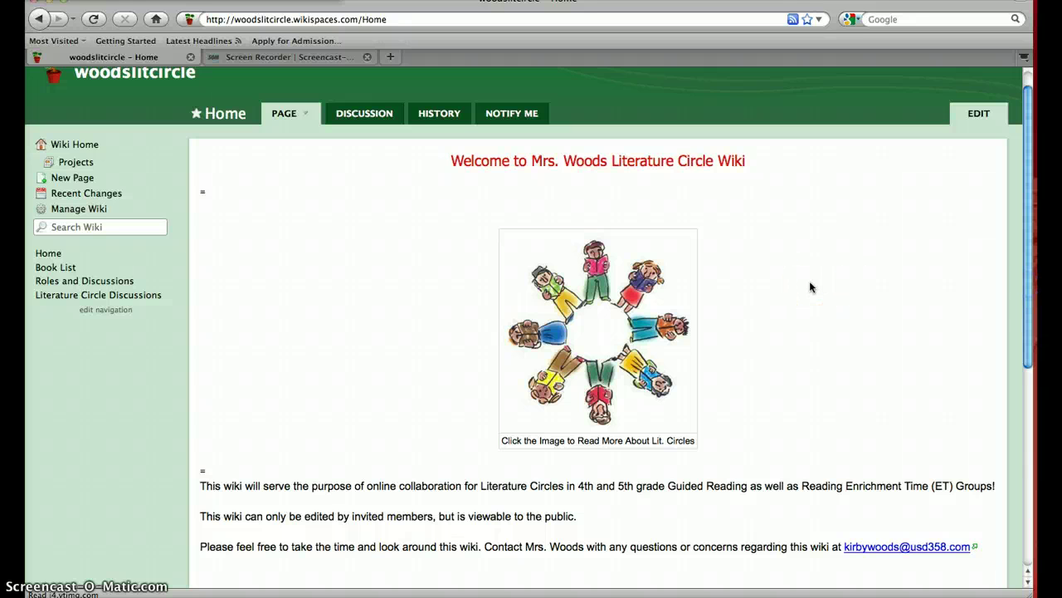
pyautogui.click(728, 430)
pyautogui.click(630, 365)
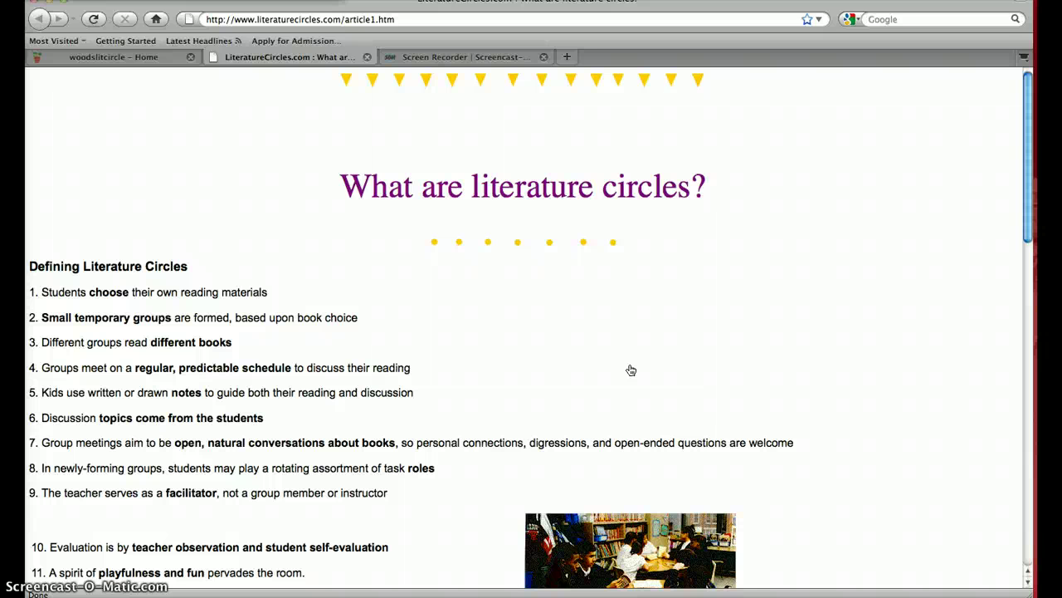
pyautogui.click(367, 57)
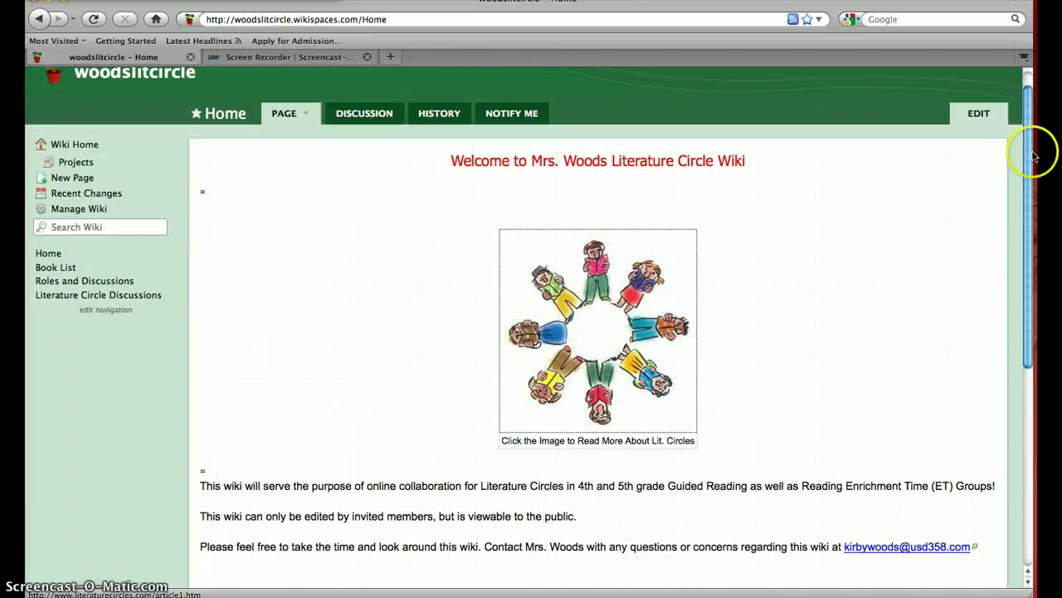
# Start a new message from the contact e-mail link in the Home page's introduction and close it unsent
pyautogui.moveTo(1030, 169); pyautogui.dragTo(1030, 205)
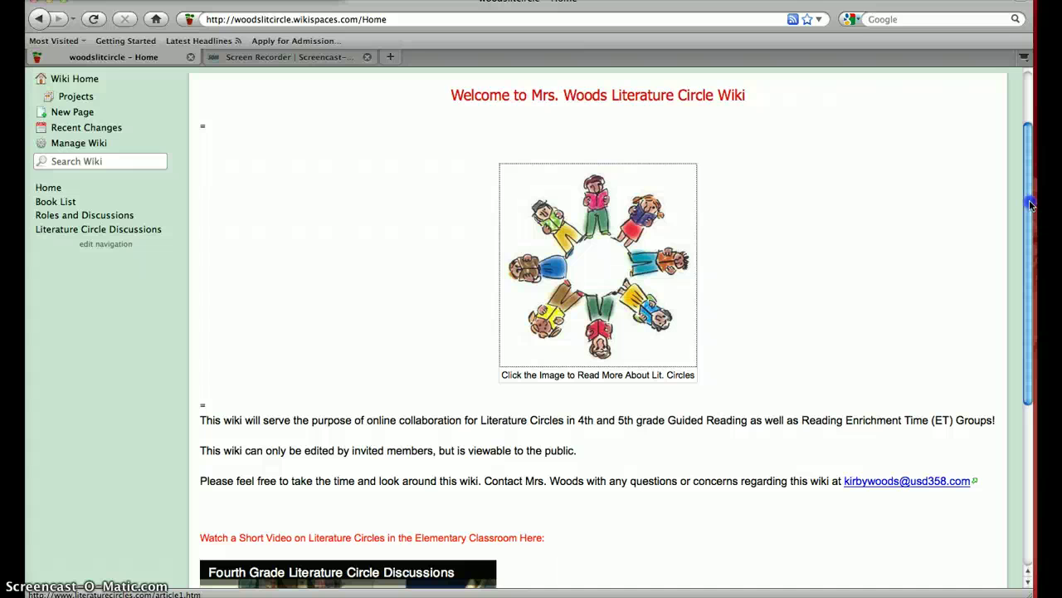
pyautogui.moveTo(1030, 205); pyautogui.dragTo(1030, 207)
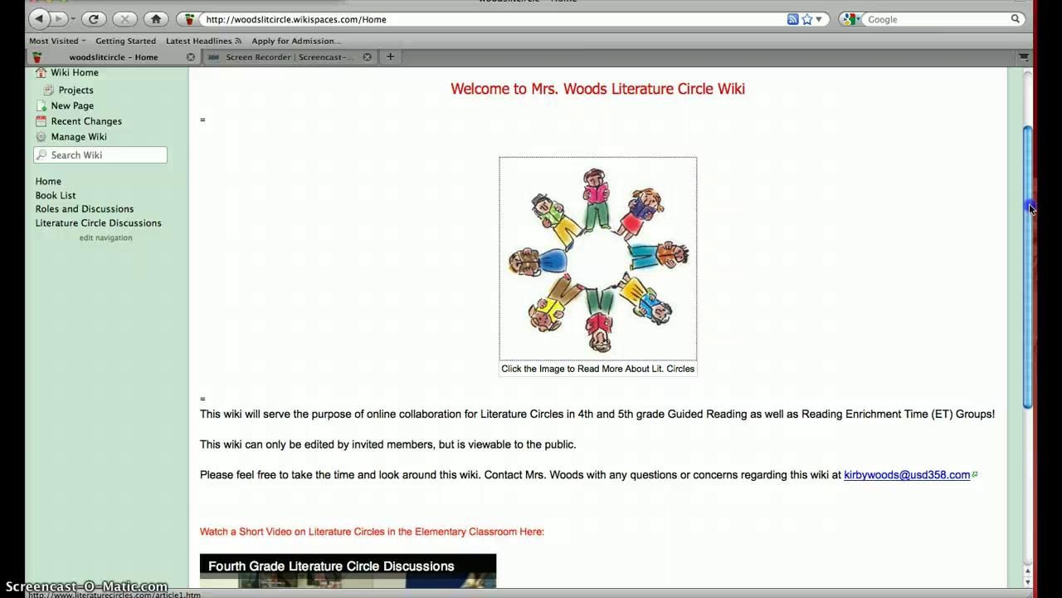
pyautogui.moveTo(1030, 208); pyautogui.dragTo(1030, 231)
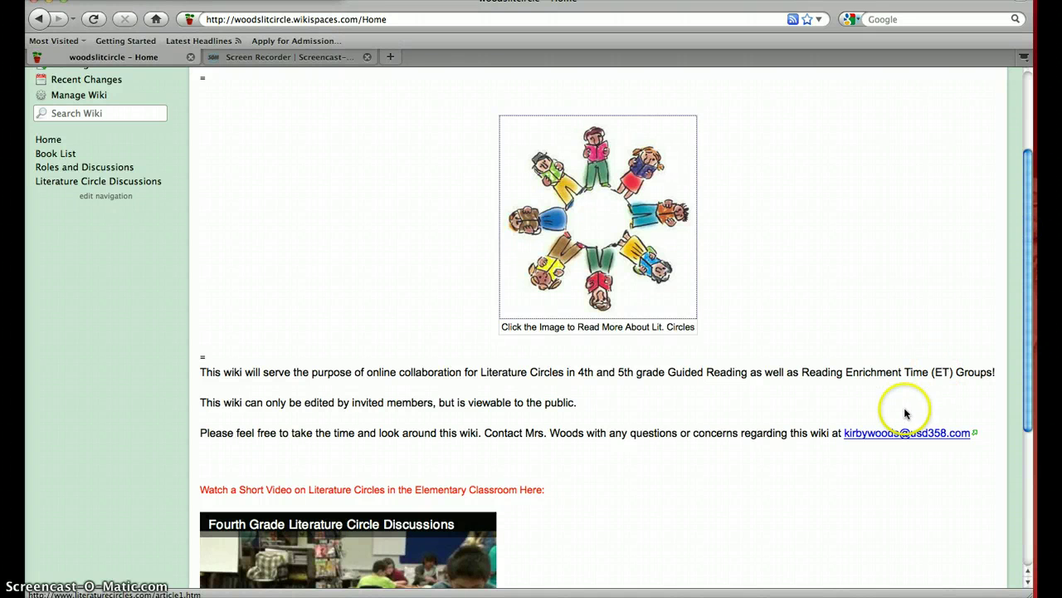
pyautogui.click(892, 440)
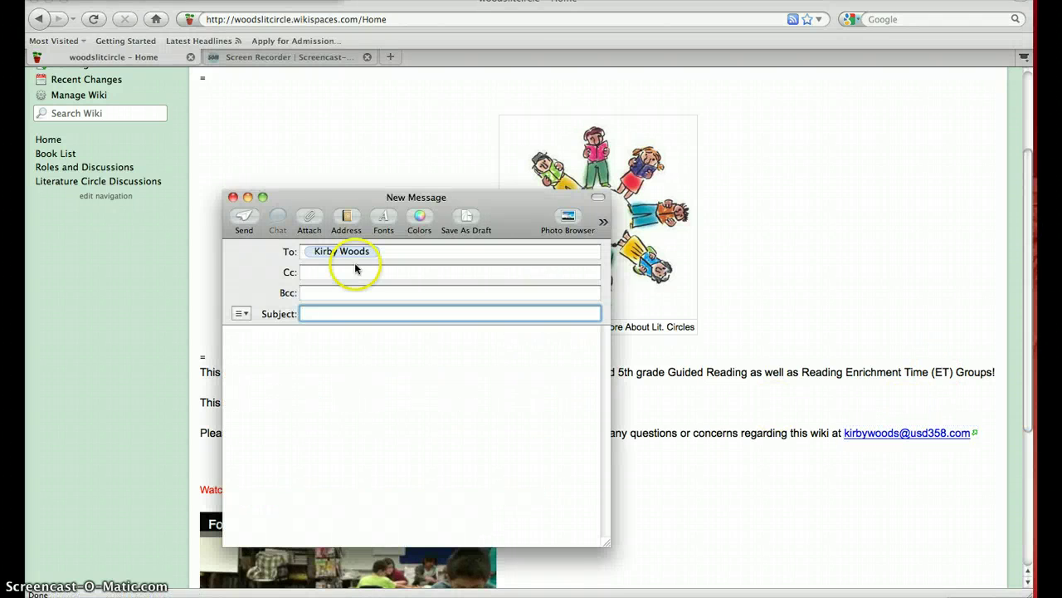
pyautogui.click(233, 198)
pyautogui.click(233, 199)
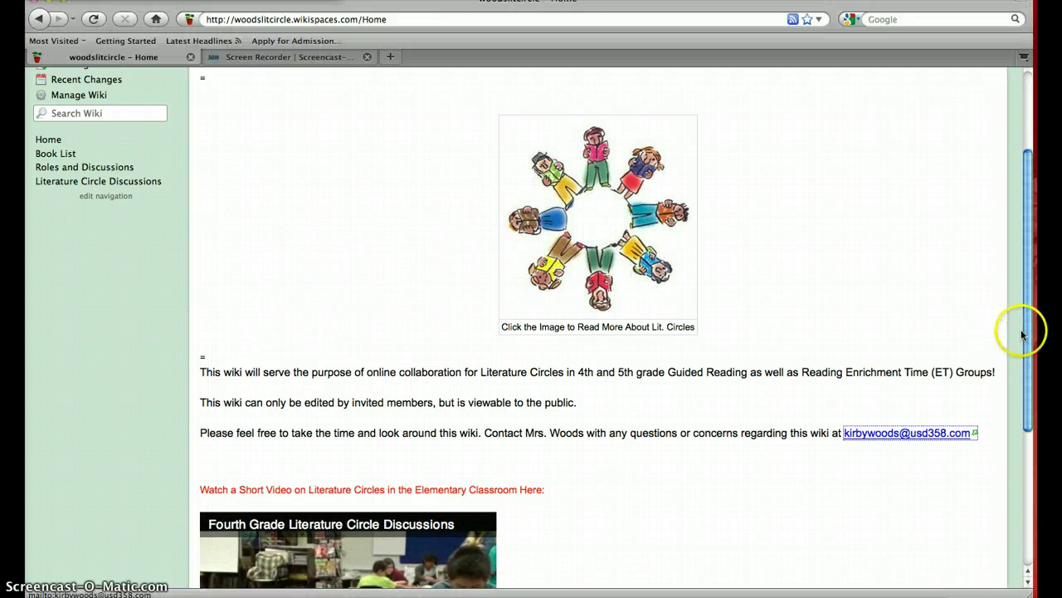
# View the Home page's classroom video section and the book entries on the Book List page
pyautogui.moveTo(1027, 332); pyautogui.dragTo(1032, 423)
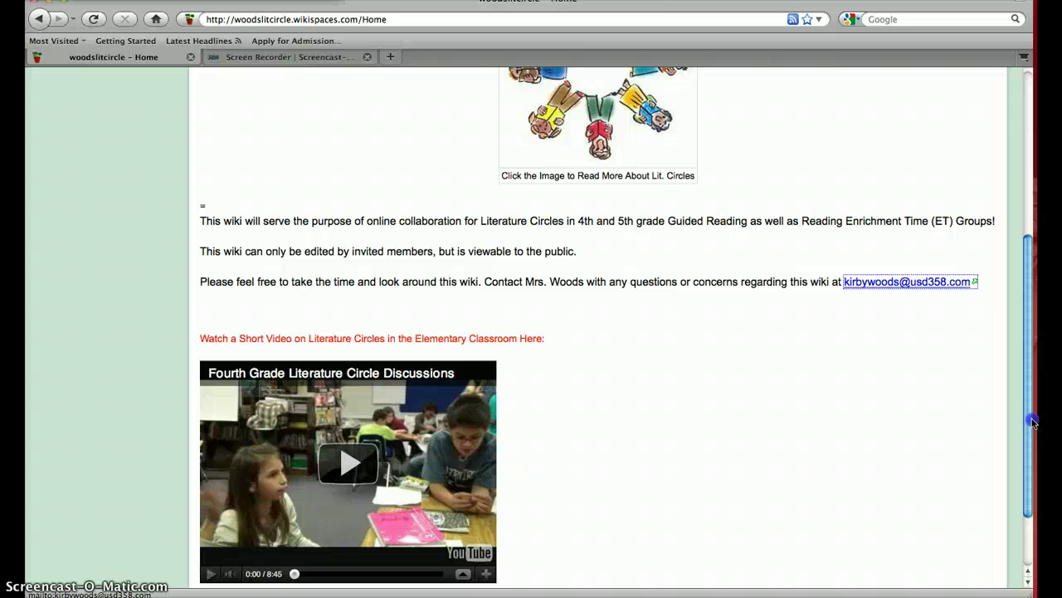
pyautogui.moveTo(1033, 423); pyautogui.dragTo(1012, 212)
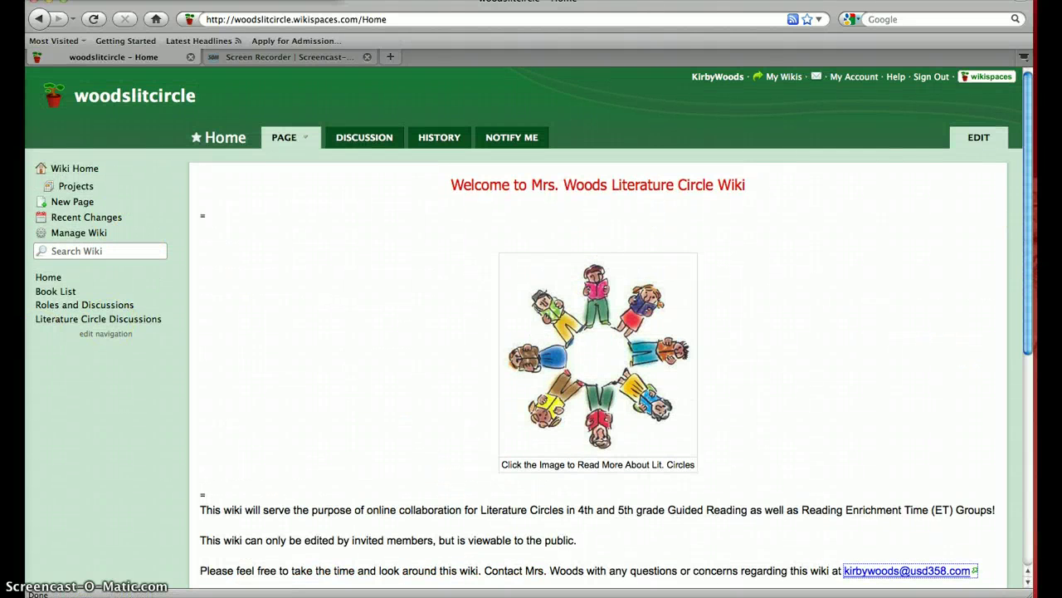
pyautogui.click(43, 292)
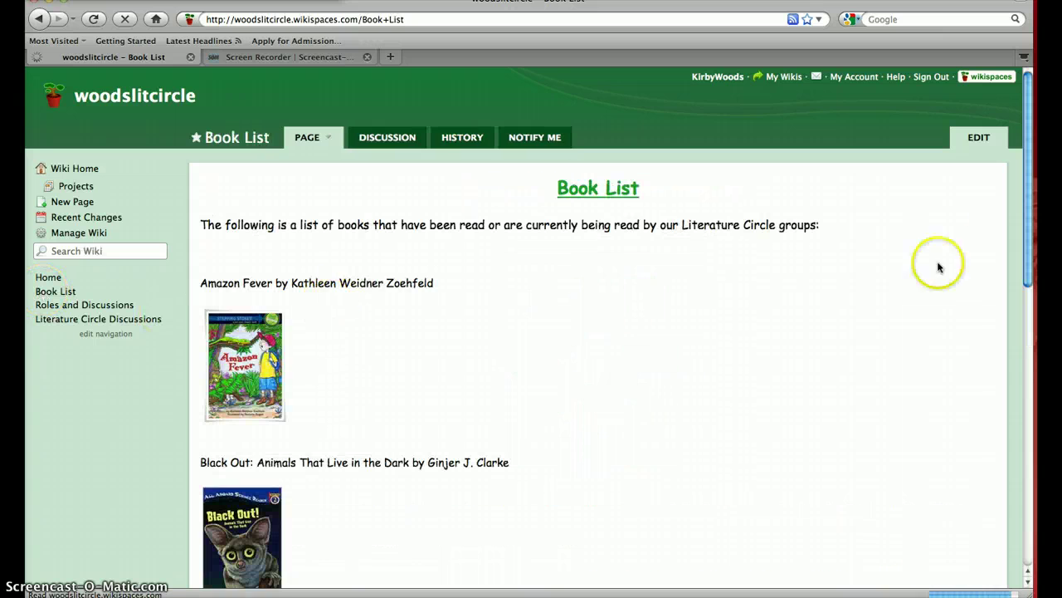
pyautogui.click(1029, 239)
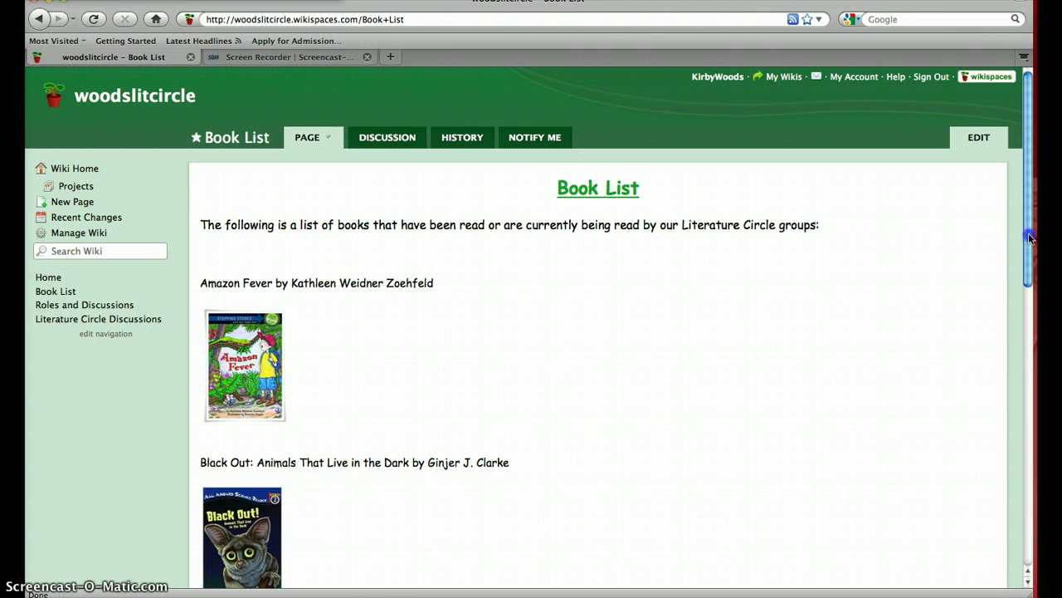
pyautogui.moveTo(1029, 239); pyautogui.dragTo(1029, 283)
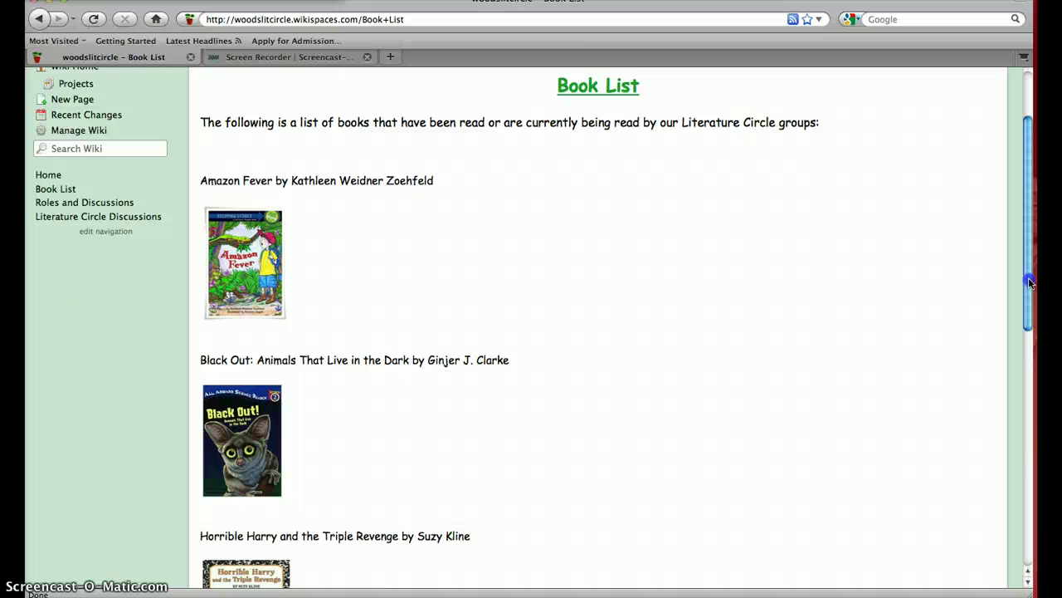
pyautogui.moveTo(1029, 283); pyautogui.dragTo(980, 225)
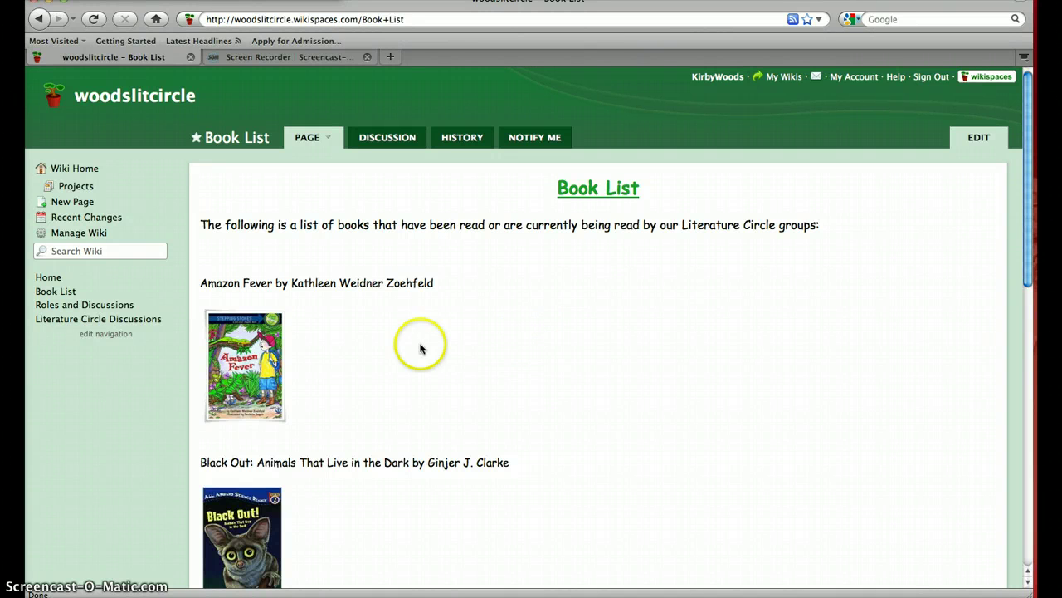
# Open the Roles and Discussions page and read the descriptions of the literature circle roles
pyautogui.click(74, 309)
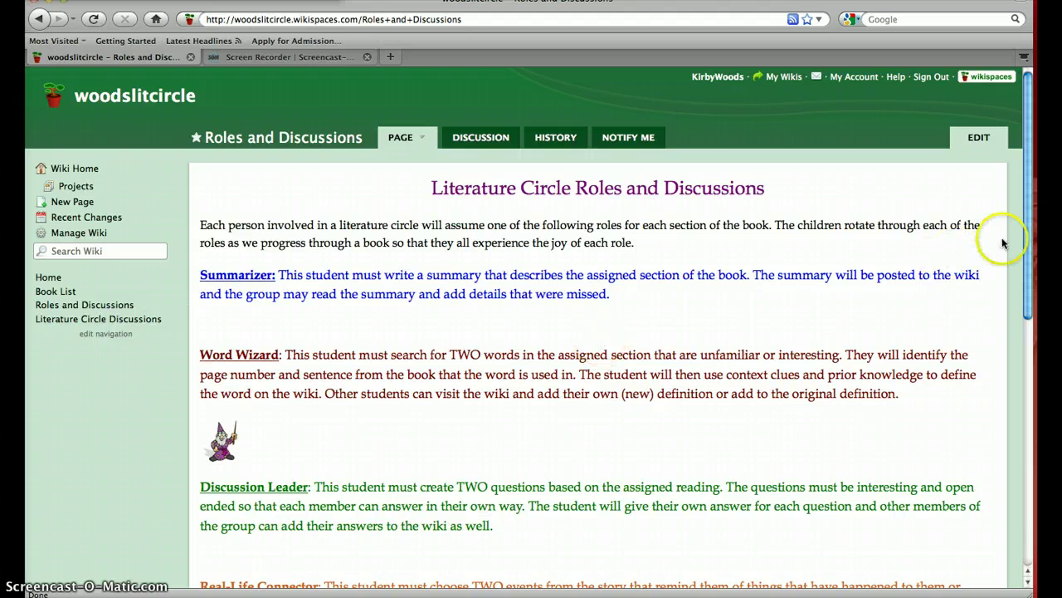
pyautogui.moveTo(1030, 235); pyautogui.dragTo(1029, 239)
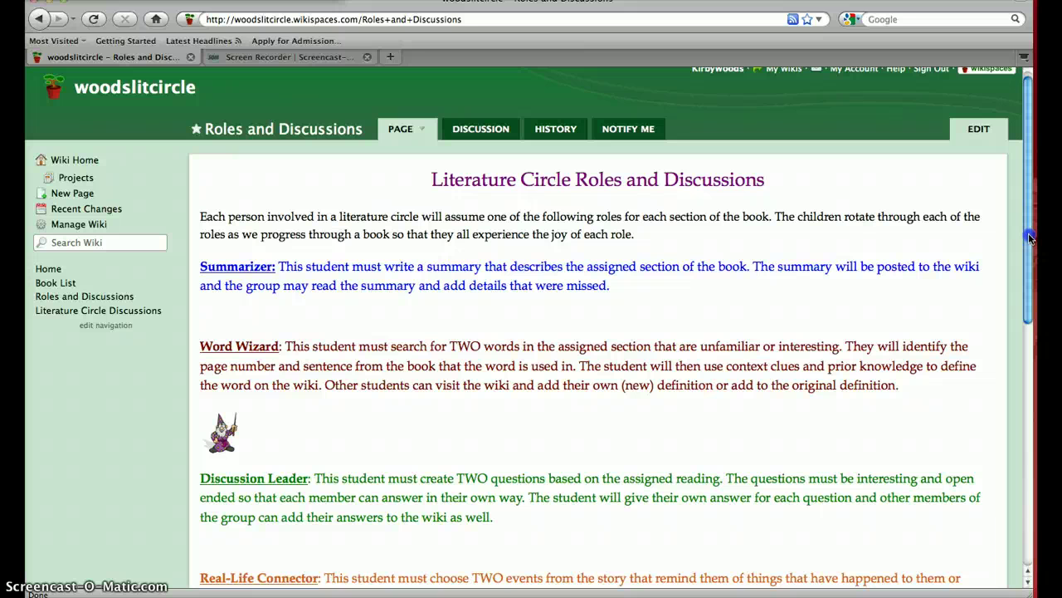
pyautogui.moveTo(1029, 239); pyautogui.dragTo(1029, 254)
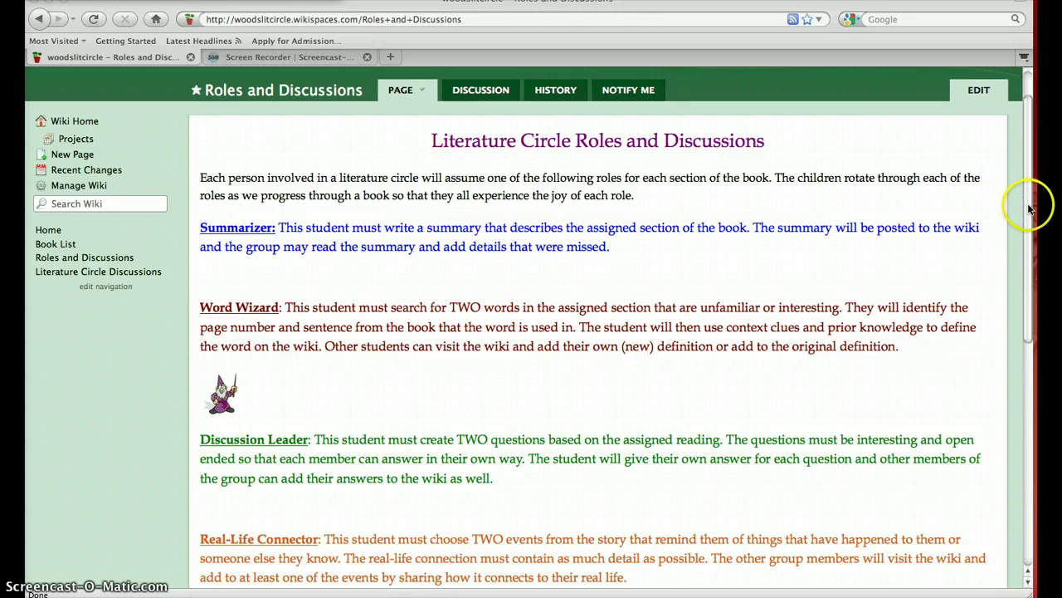
pyautogui.moveTo(1029, 208); pyautogui.dragTo(1033, 239)
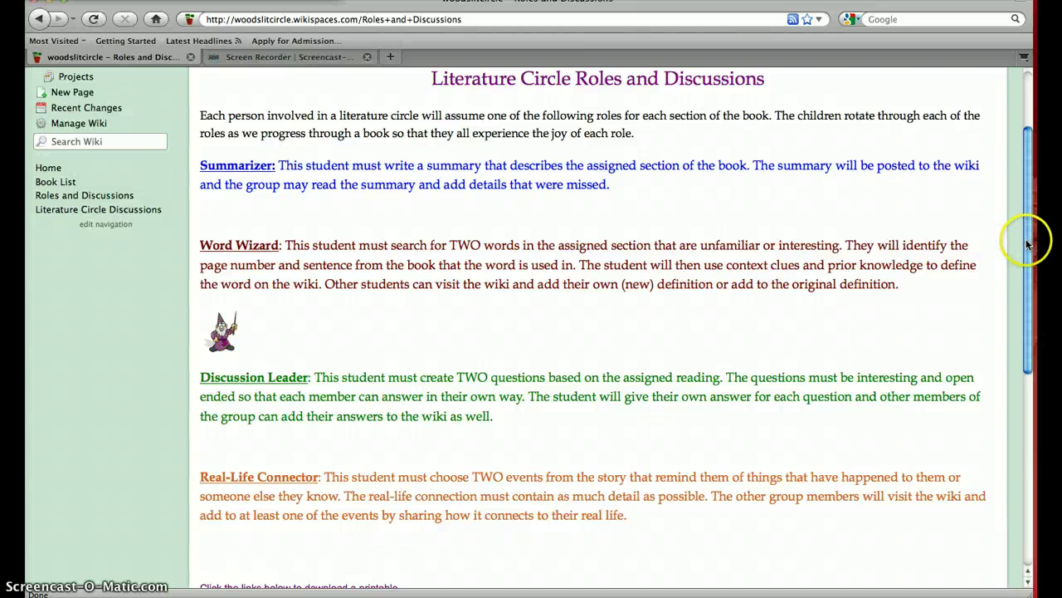
# Open the printable summarizer.pdf from the role downloads, view it, and return to the wiki by quitting Adobe Reader and closing the Downloads window
pyautogui.moveTo(1027, 245); pyautogui.dragTo(1025, 379)
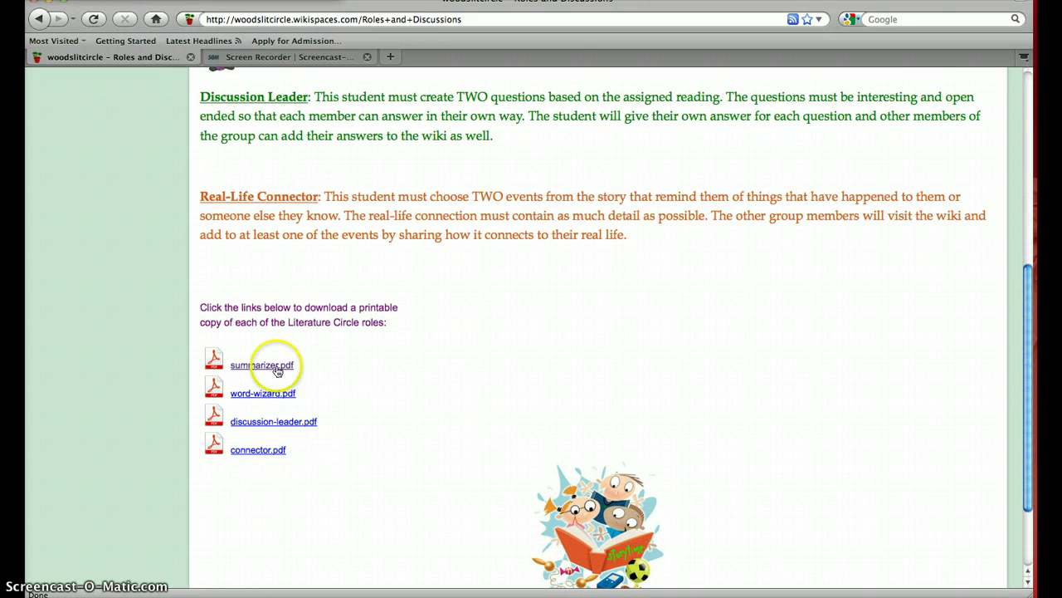
pyautogui.click(275, 367)
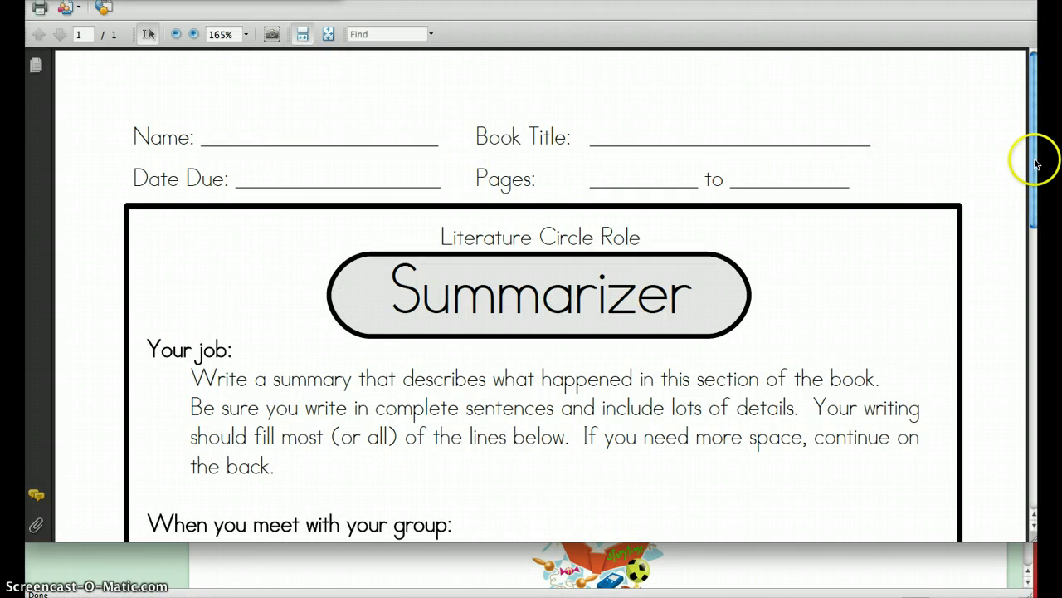
pyautogui.moveTo(1037, 164); pyautogui.dragTo(1037, 209)
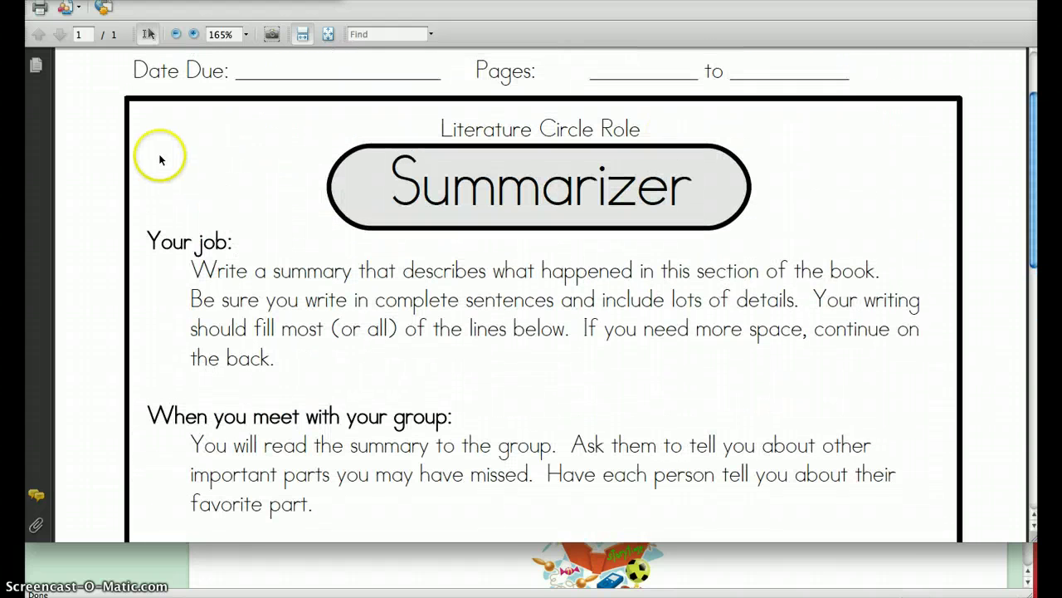
pyautogui.click(942, 47)
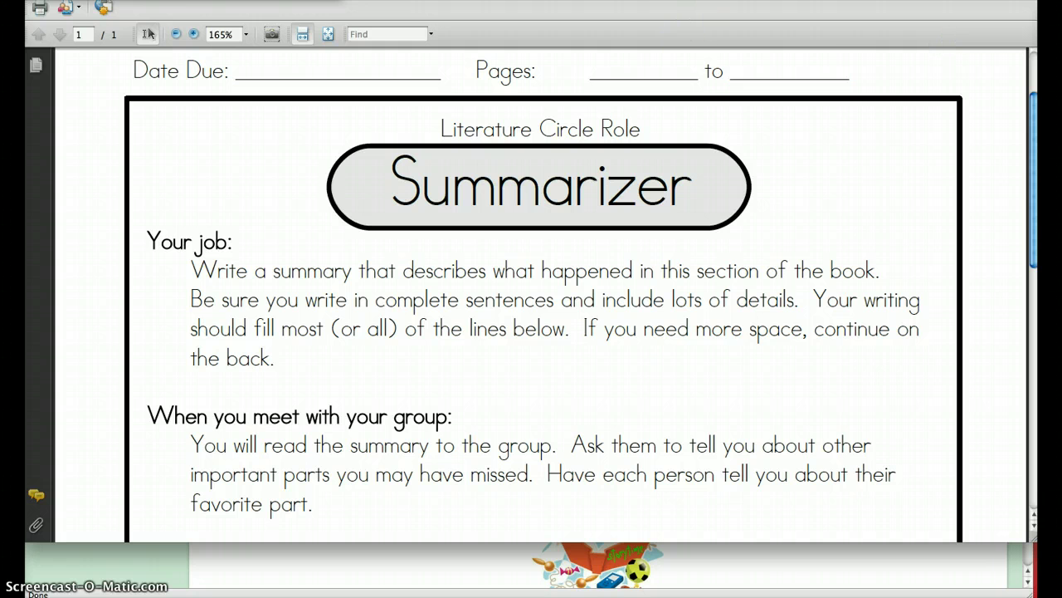
pyautogui.click(141, 1)
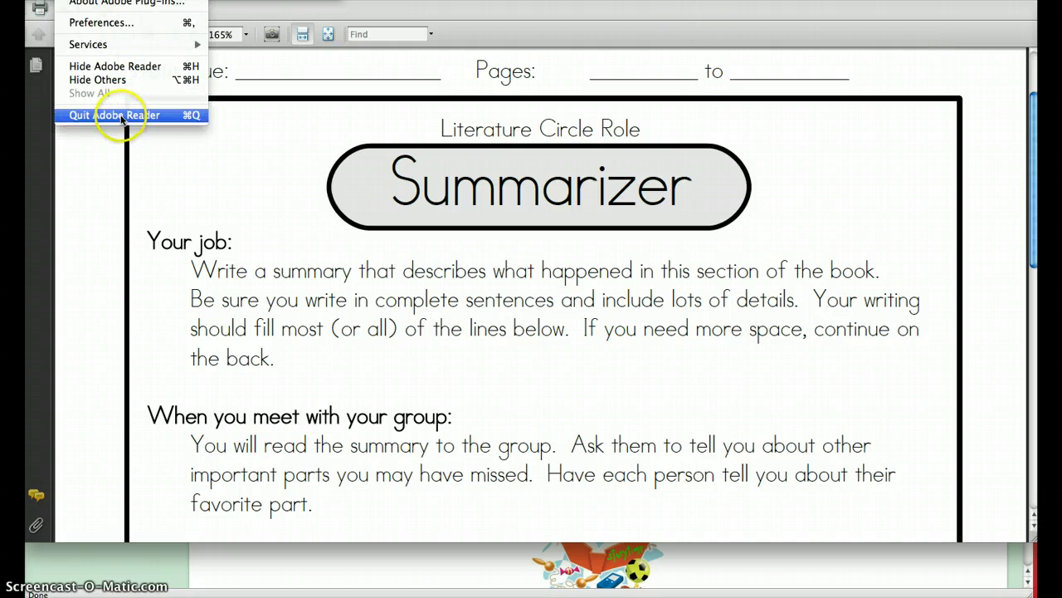
pyautogui.click(124, 111)
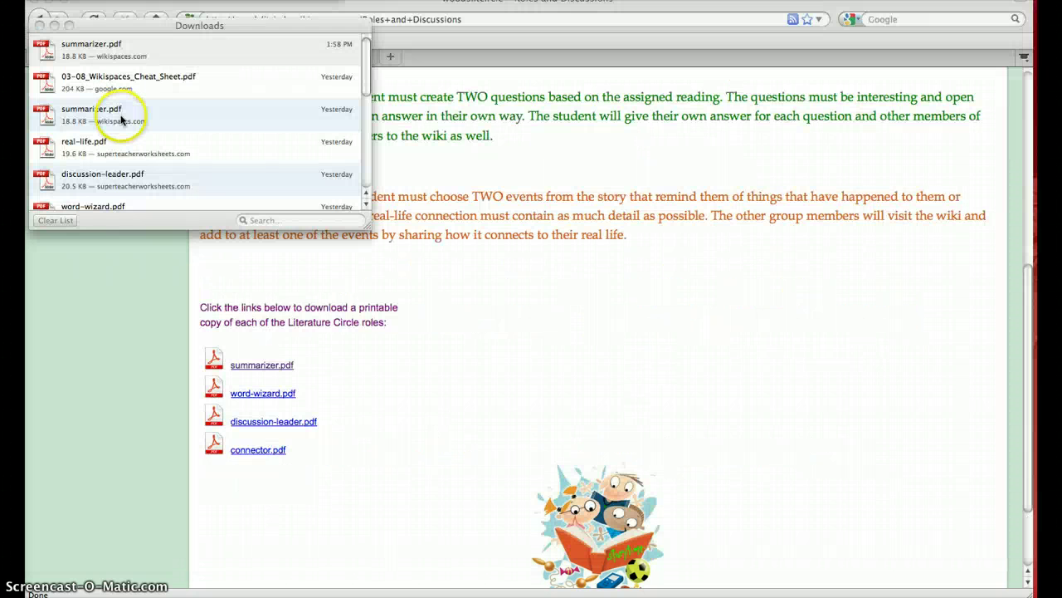
pyautogui.click(40, 25)
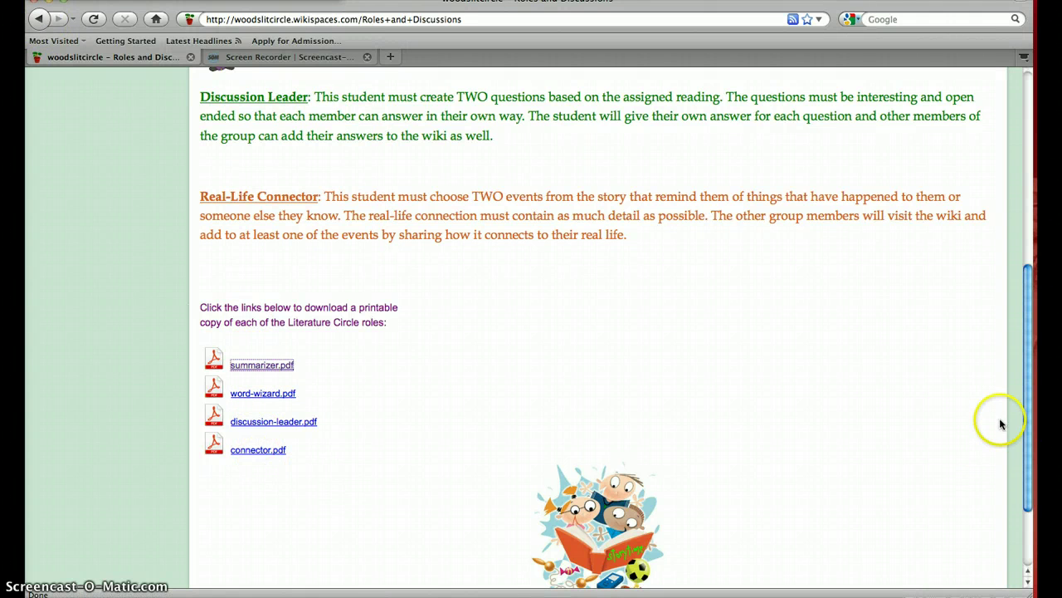
# Open the Literature Circle Discussions page, view the Amazon Fever and Black Out book pages from their covers, and return to the Home page
pyautogui.moveTo(1029, 423); pyautogui.dragTo(998, 273)
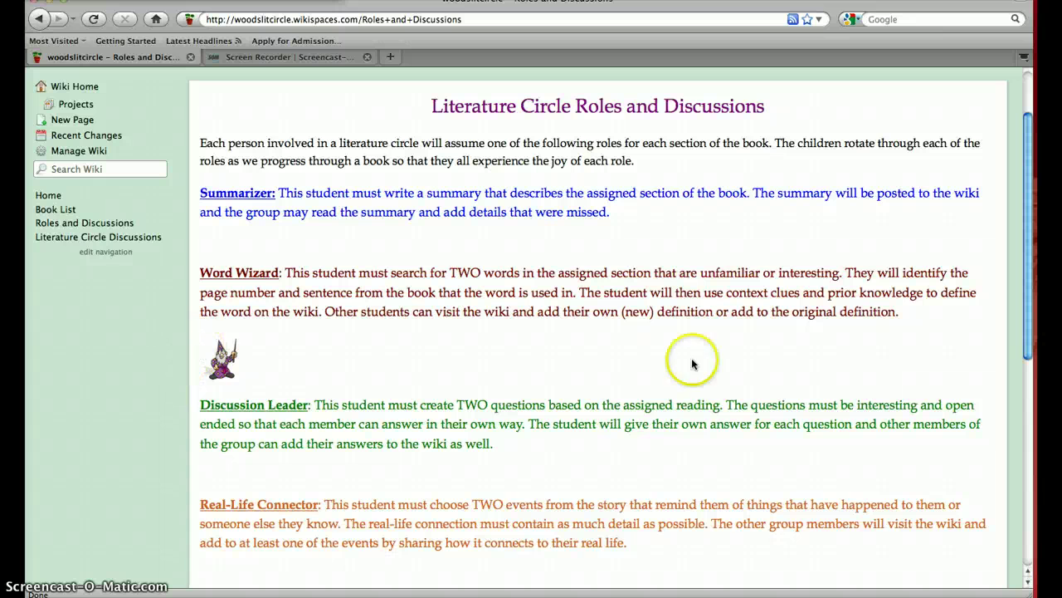
pyautogui.moveTo(1030, 340); pyautogui.dragTo(1020, 295)
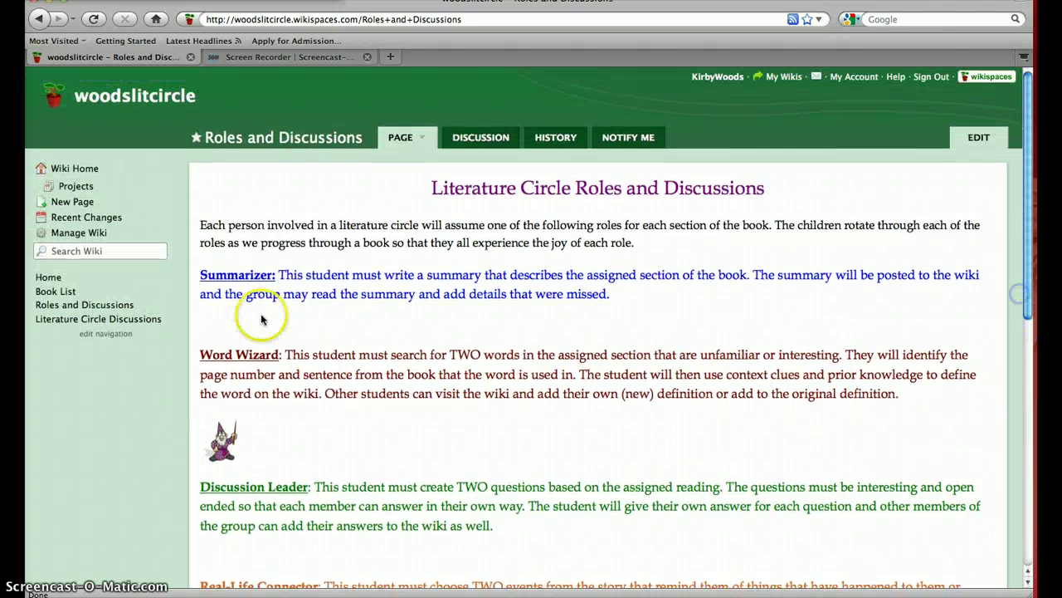
pyautogui.click(97, 322)
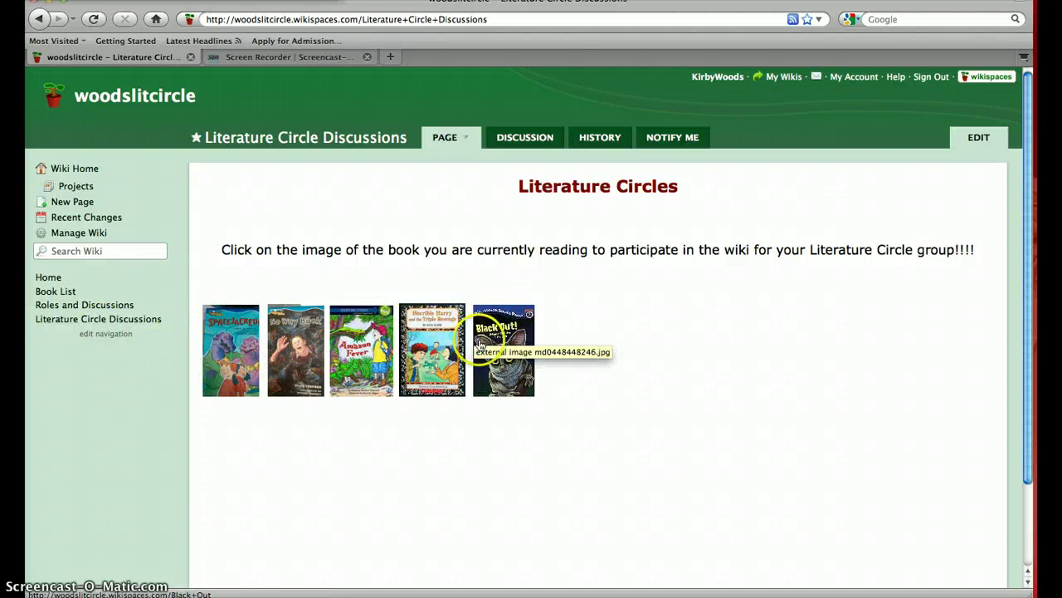
pyautogui.click(365, 340)
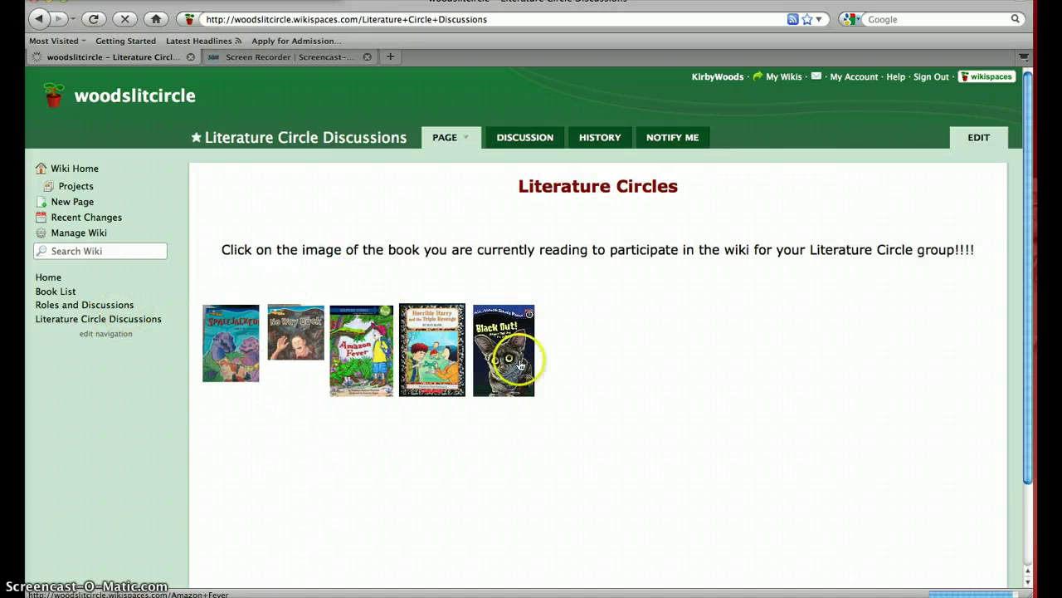
pyautogui.click(516, 363)
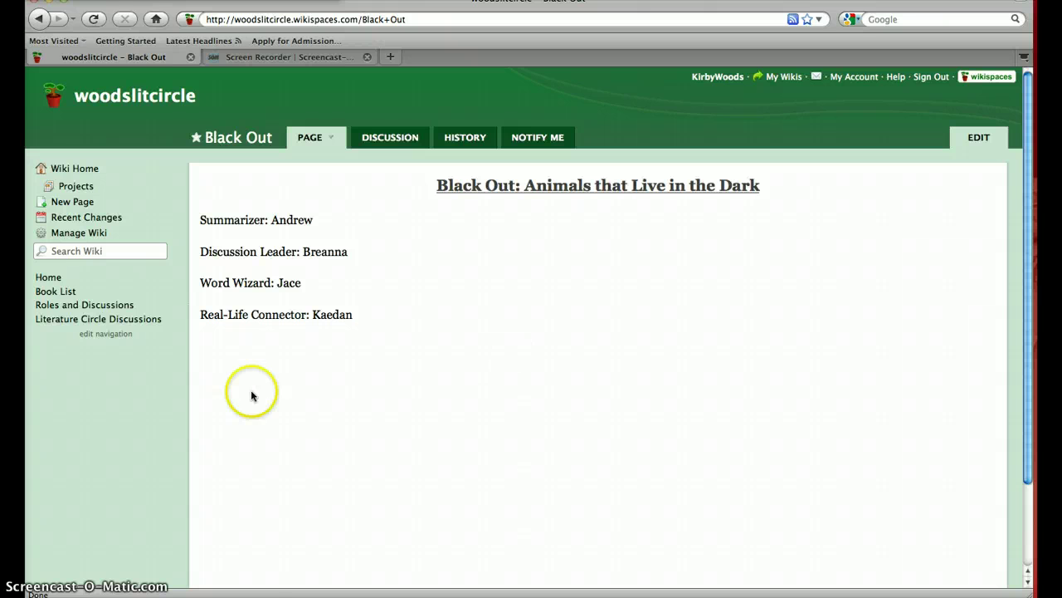
pyautogui.click(50, 278)
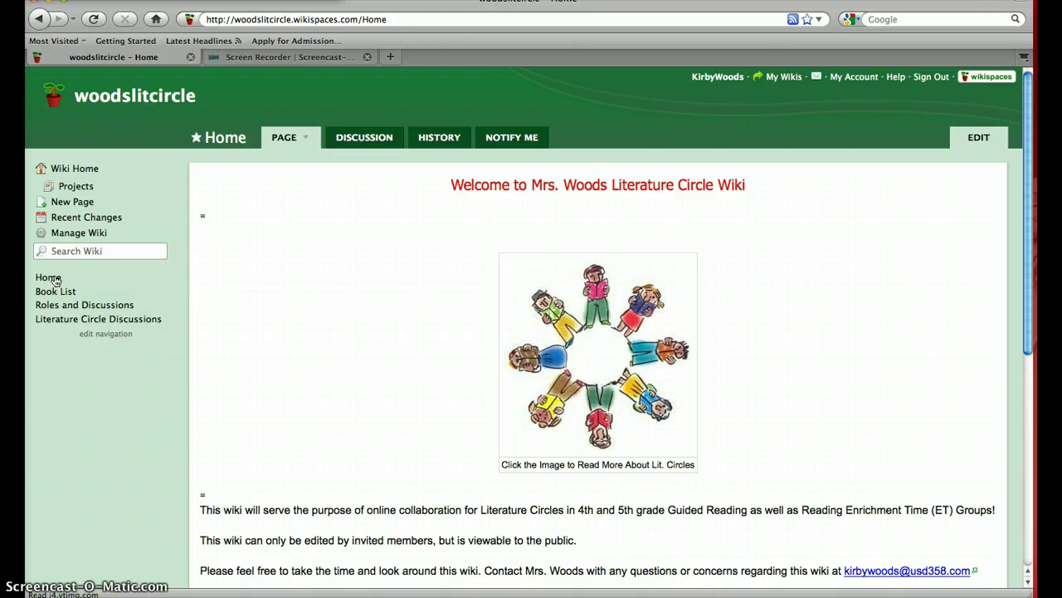
# Create a new wiki page named New and enter "Title" as its text
pyautogui.click(73, 220)
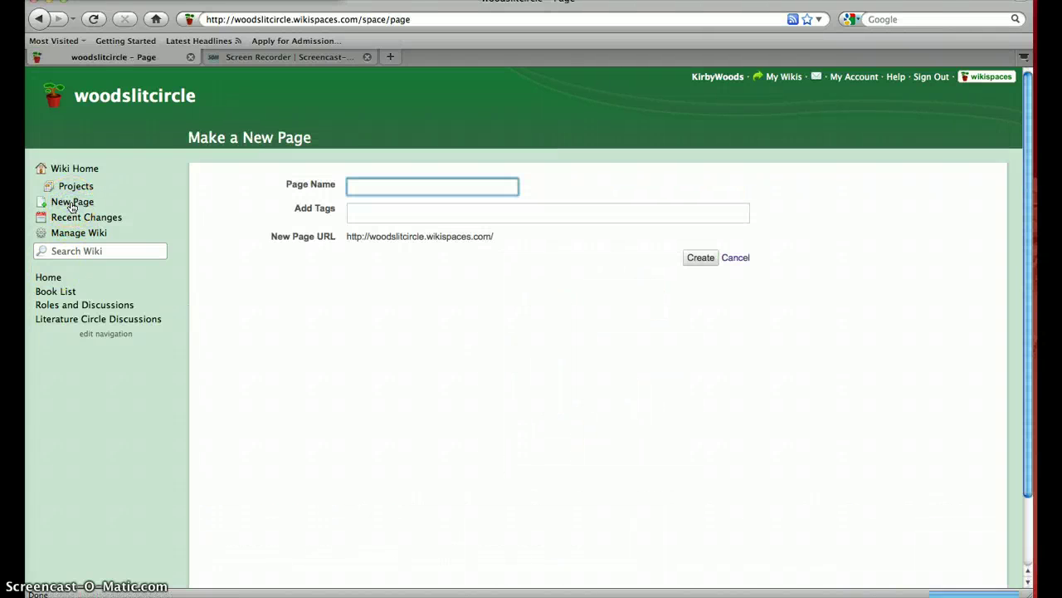
pyautogui.click(709, 257)
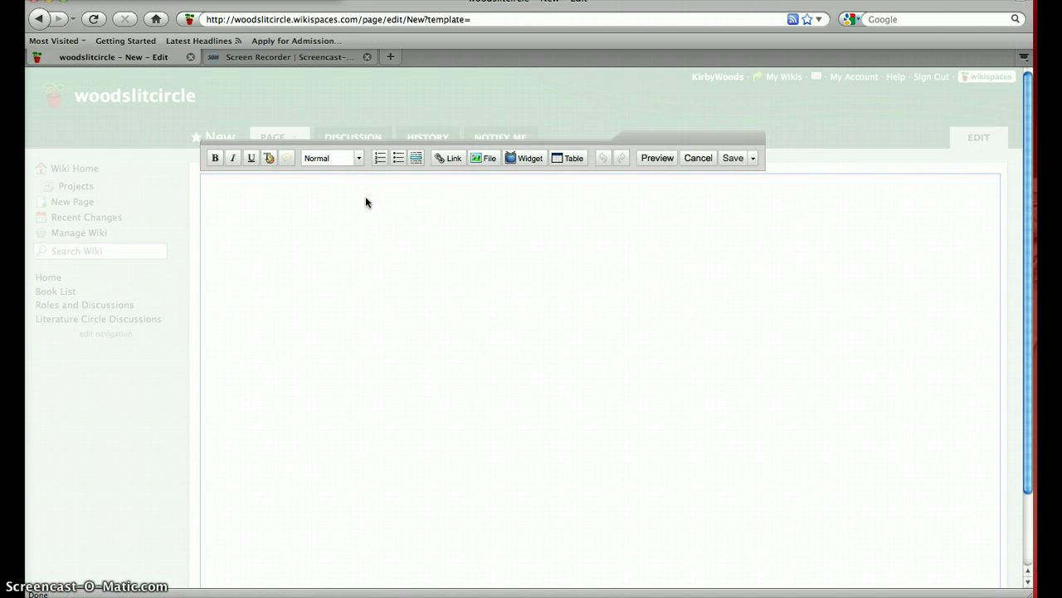
pyautogui.write('Title')
pyautogui.click(328, 230)
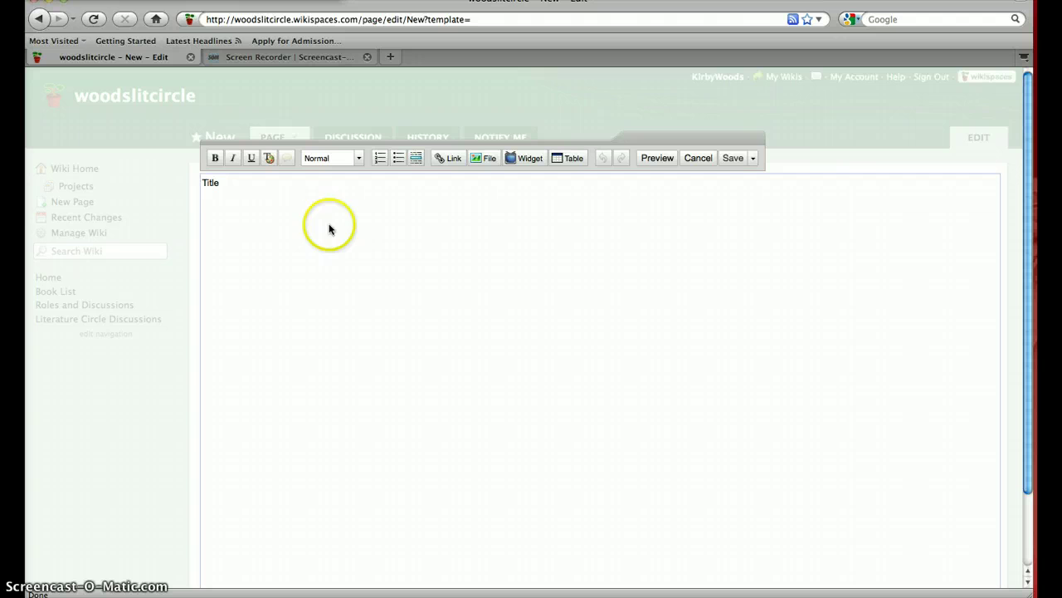
# Select the word Title and choose the Arial Black font at 150% size in its color and style settings
pyautogui.doubleClick(210, 184)
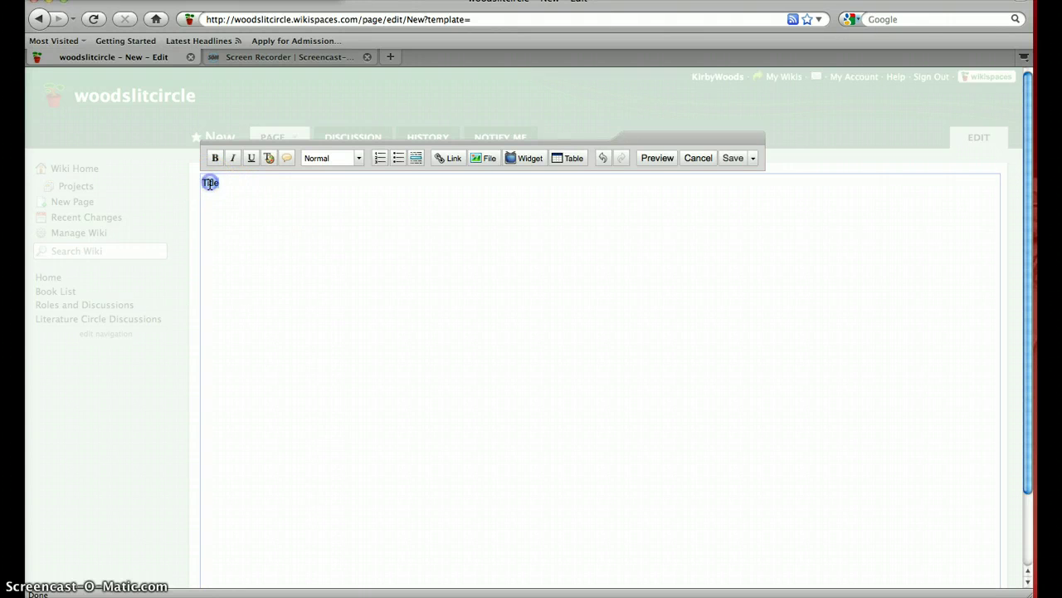
pyautogui.click(268, 160)
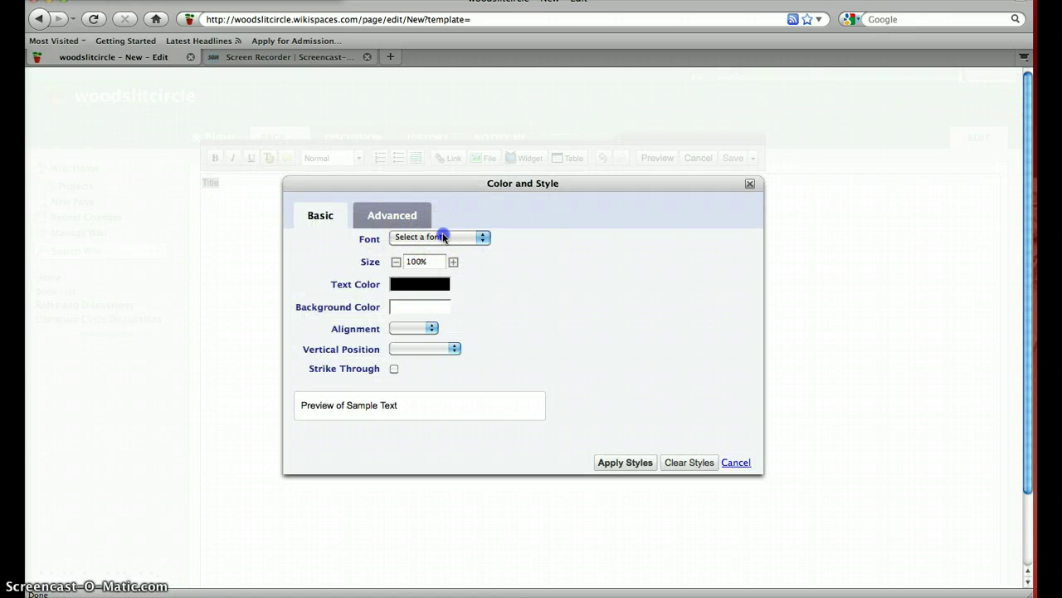
pyautogui.click(441, 237)
pyautogui.click(429, 272)
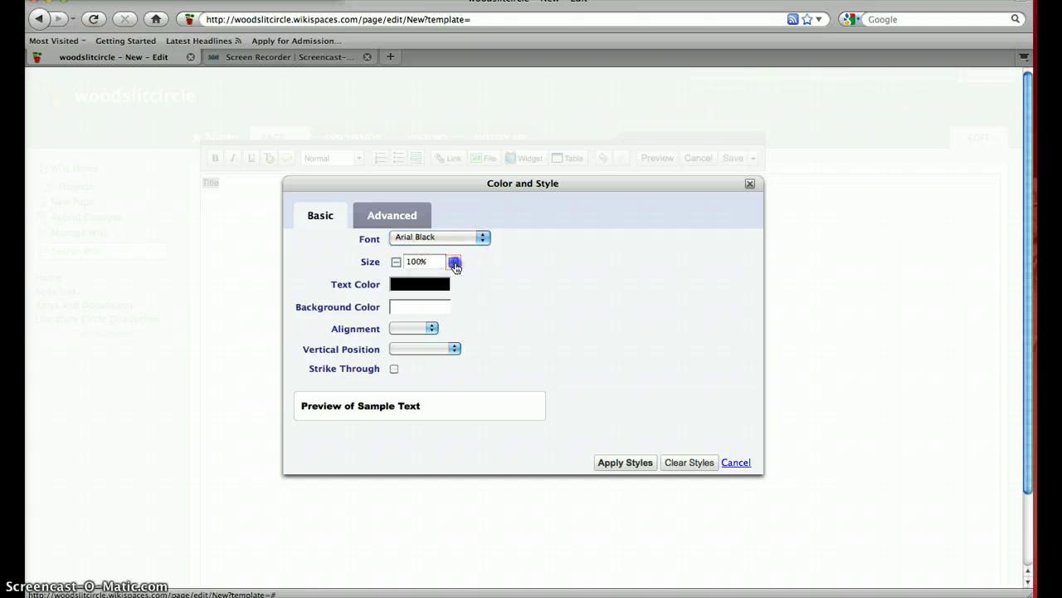
pyautogui.click(454, 261)
pyautogui.click(454, 261)
pyautogui.click(454, 262)
pyautogui.click(454, 261)
pyautogui.click(454, 261)
pyautogui.click(454, 261)
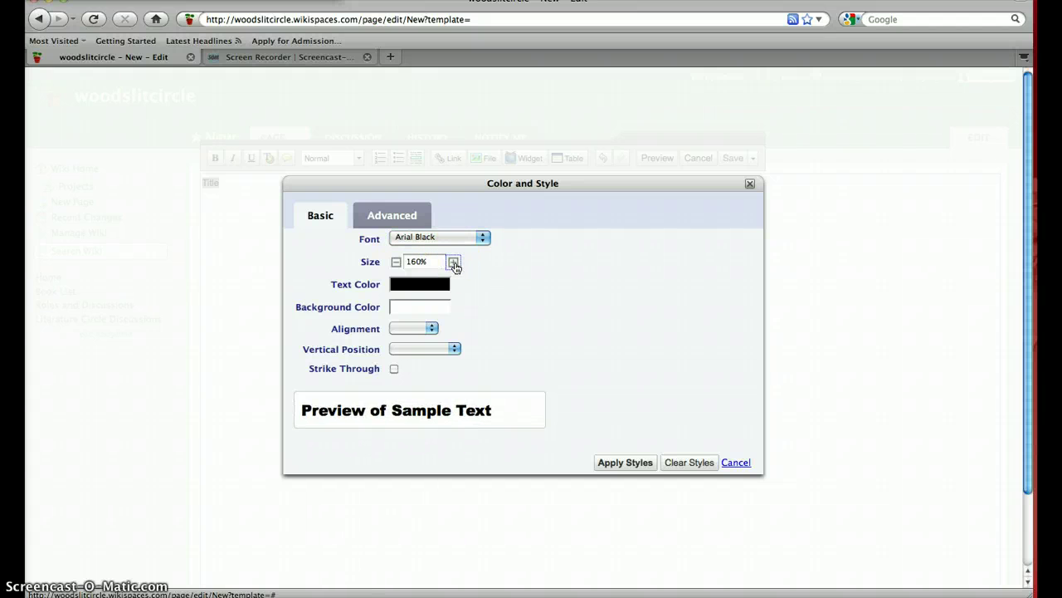
pyautogui.click(396, 262)
# Set the title's text color to magenta #ff00d8 with center alignment and apply the styles
pyautogui.click(407, 284)
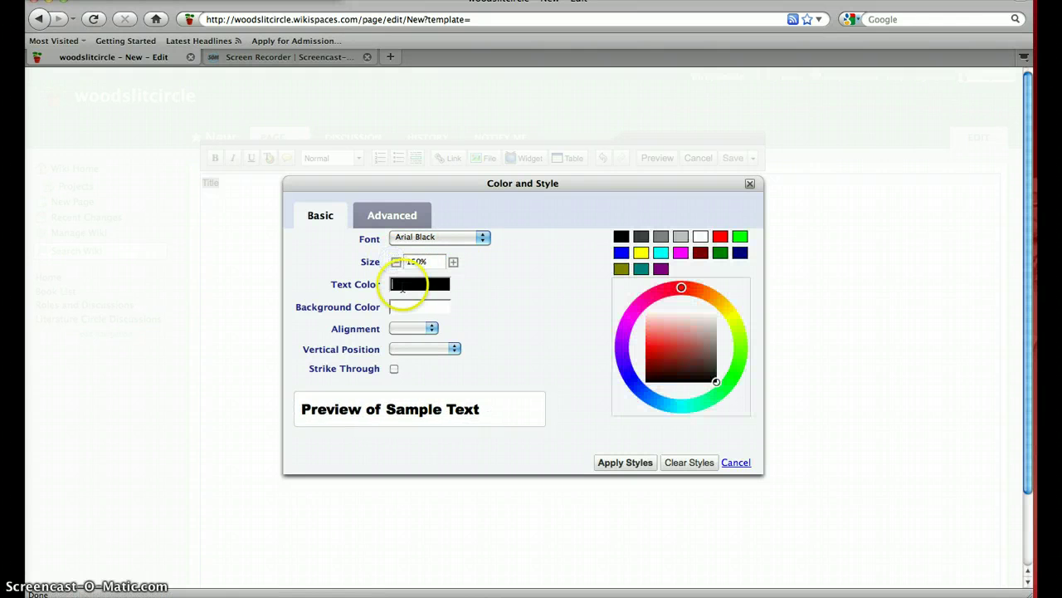
pyautogui.click(651, 301)
pyautogui.click(636, 308)
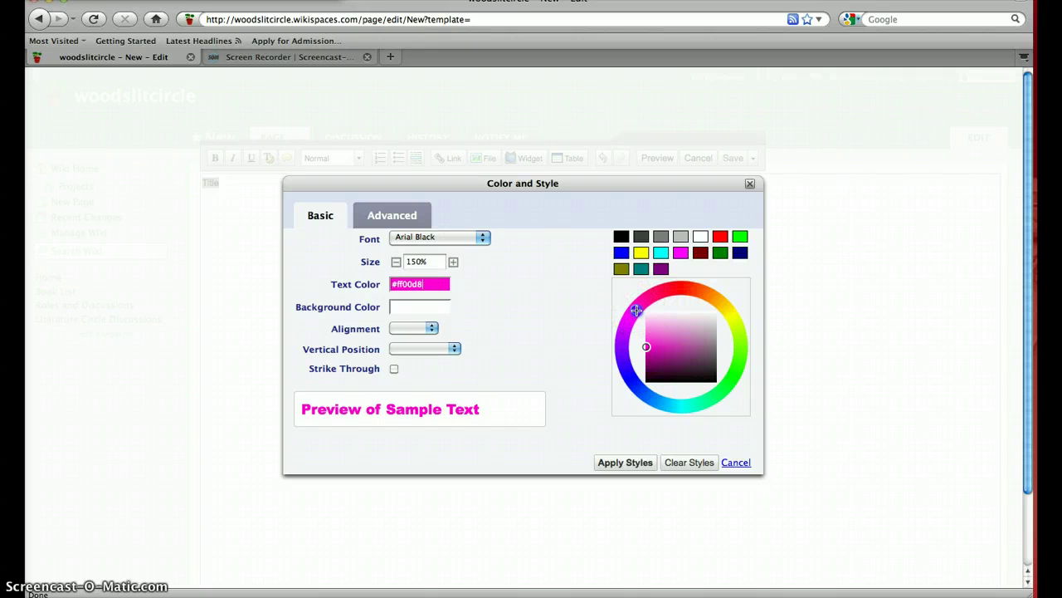
pyautogui.click(417, 329)
pyautogui.click(415, 358)
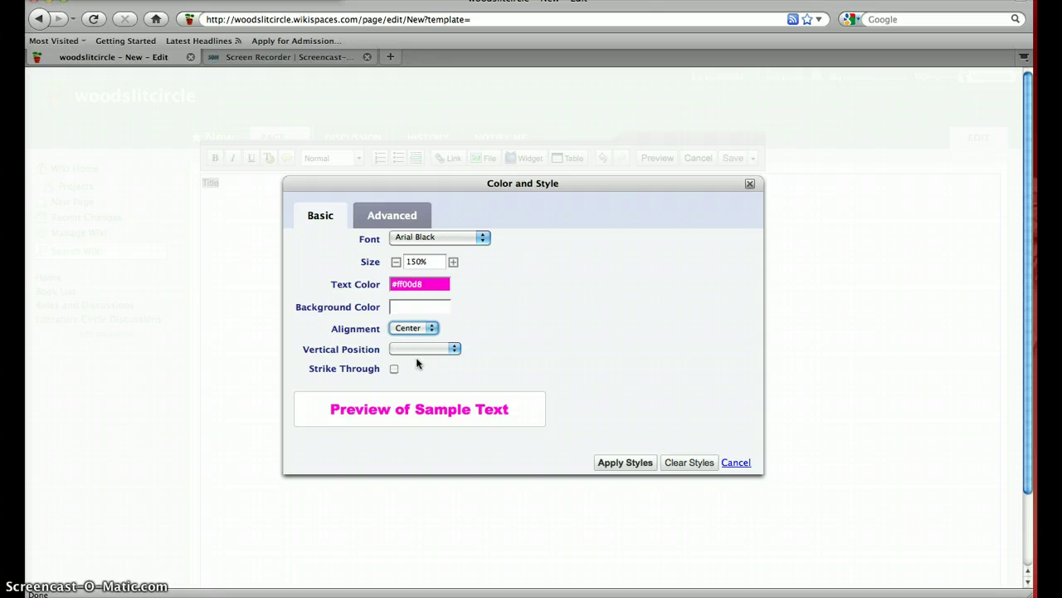
pyautogui.click(629, 463)
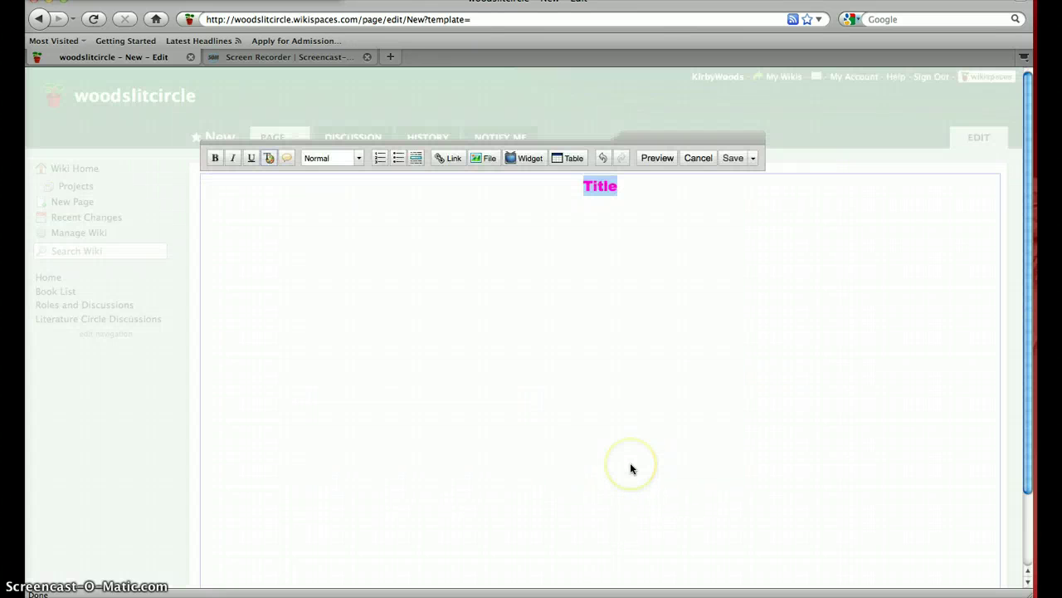
pyautogui.click(632, 390)
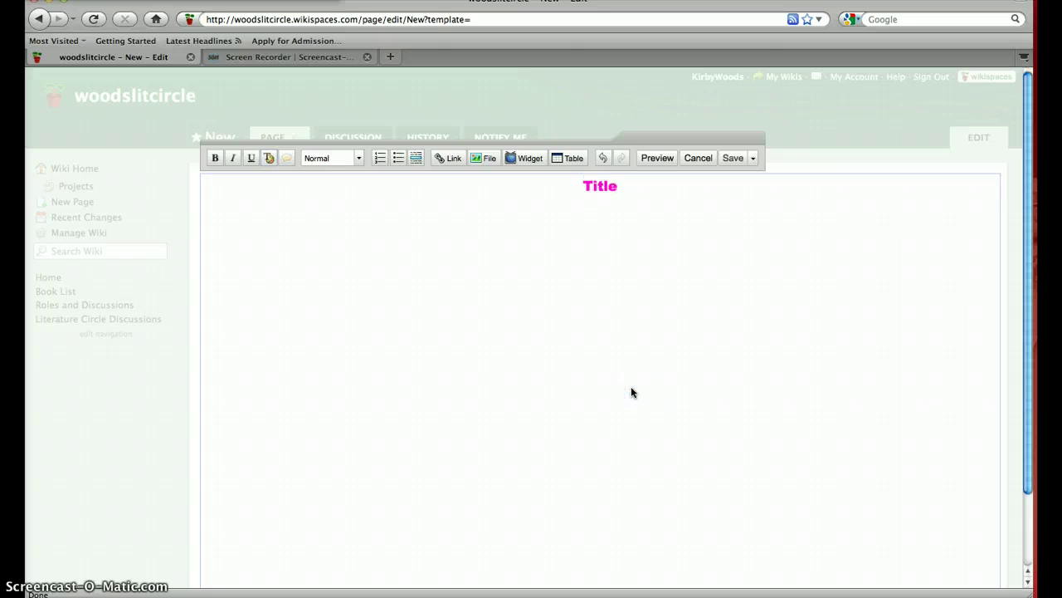
# Review the wiki link, external link and anchor options for inserting a link, and close them without adding one
pyautogui.click(454, 160)
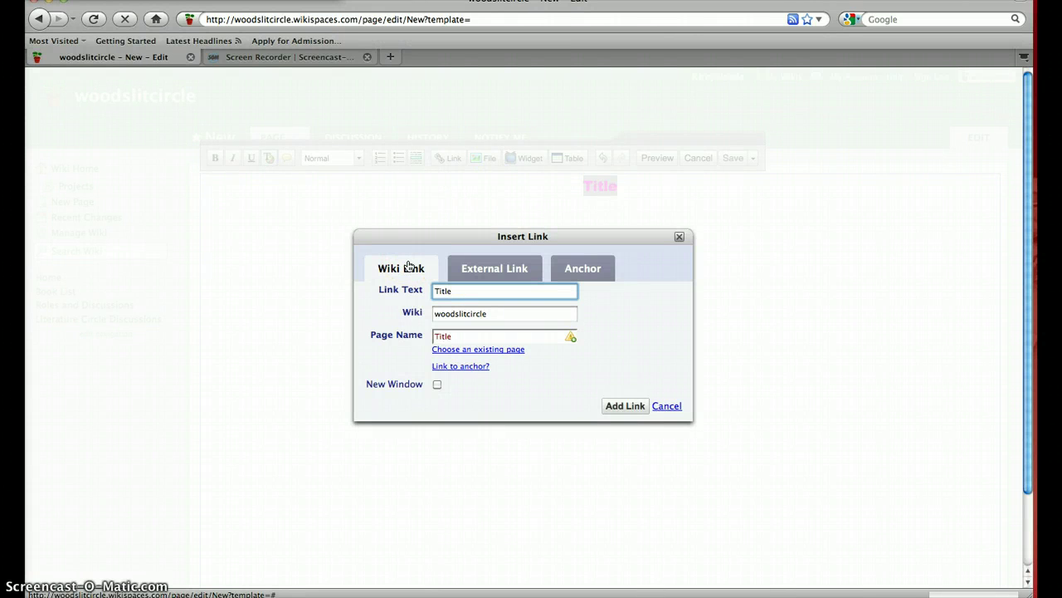
pyautogui.click(471, 272)
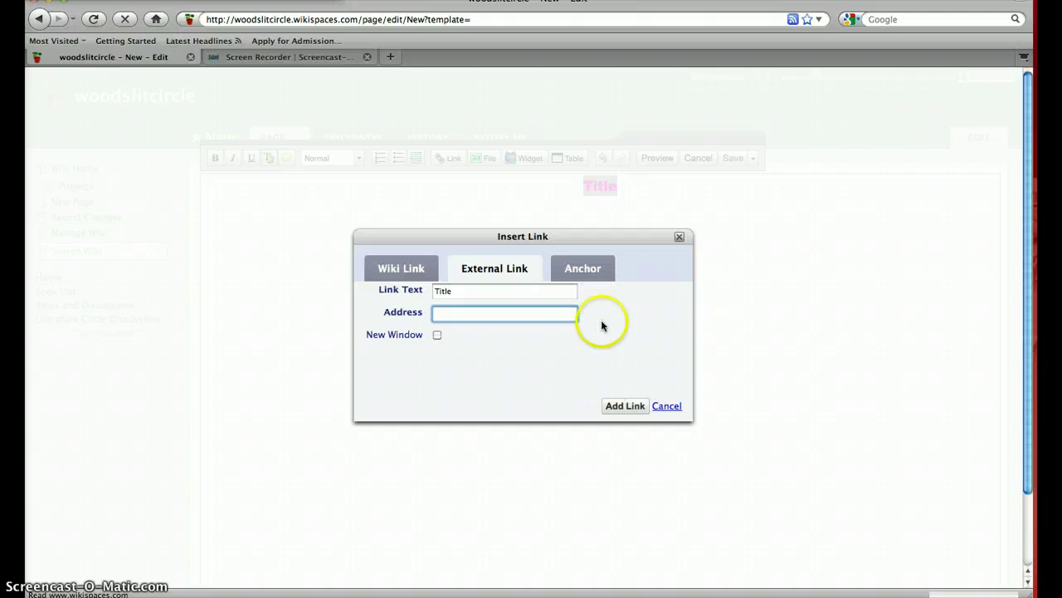
pyautogui.click(590, 270)
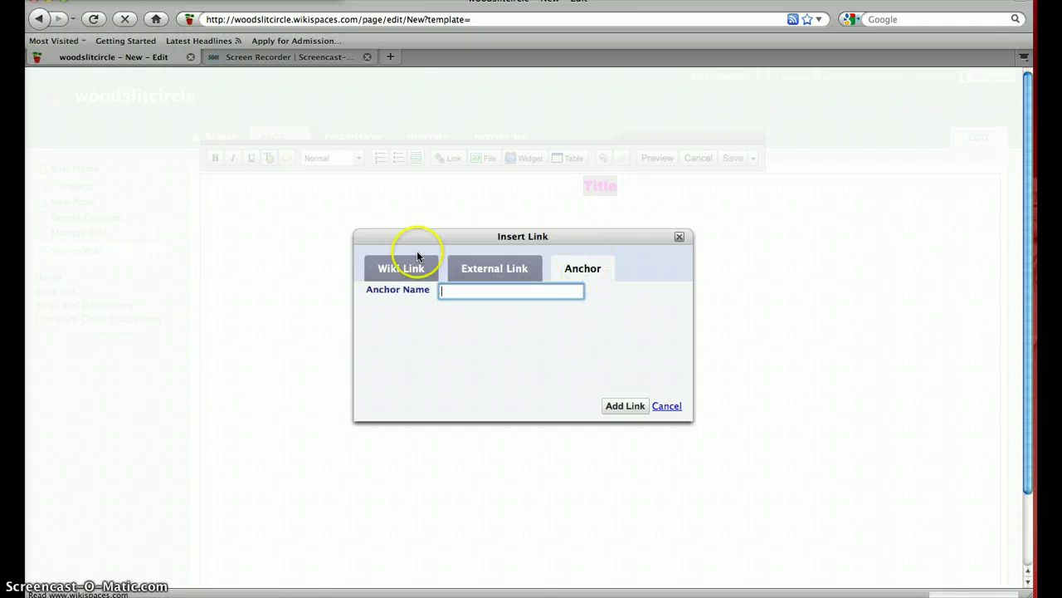
pyautogui.click(395, 270)
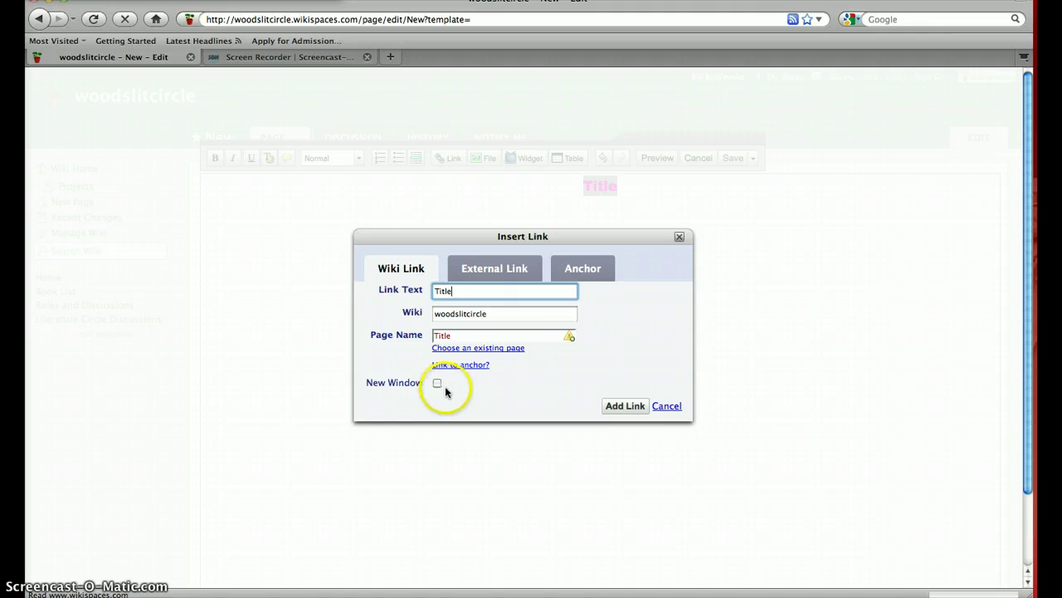
pyautogui.click(659, 408)
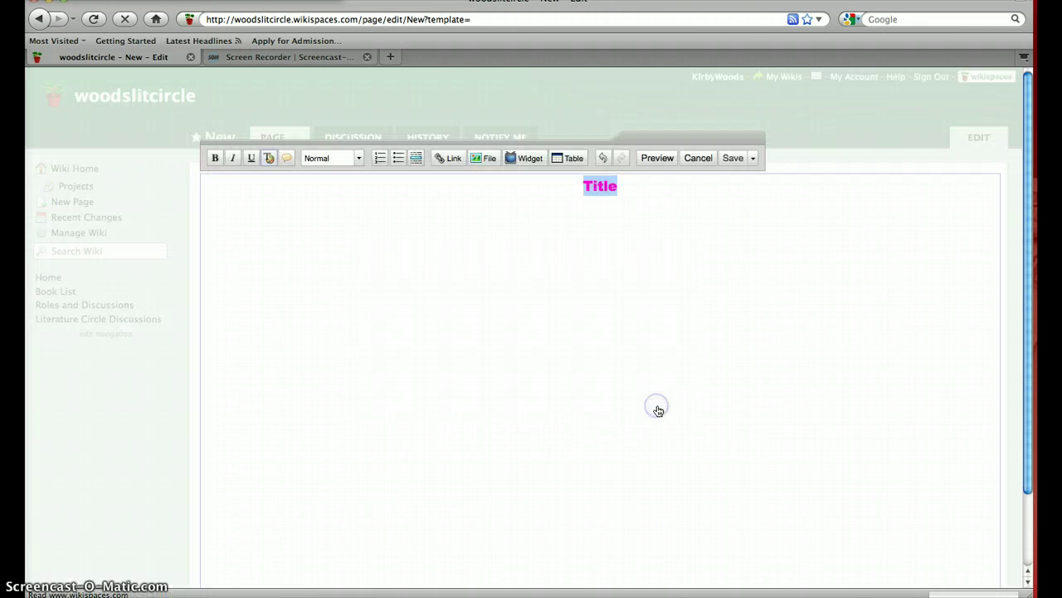
# Look at the external image option, embed the wiki's connector.pdf file in place of the title, and save the page
pyautogui.click(486, 159)
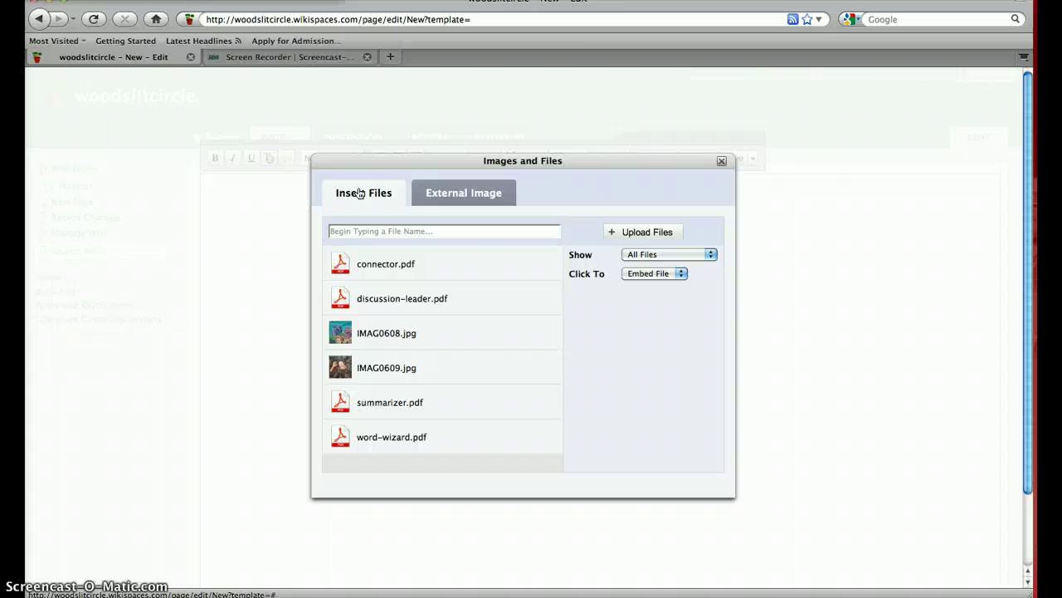
pyautogui.click(453, 199)
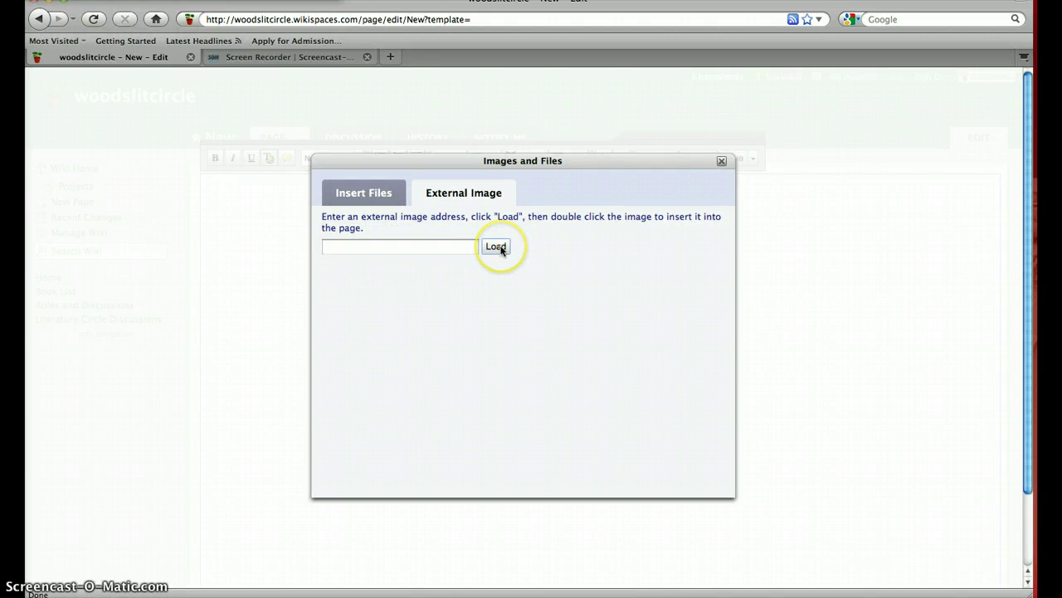
pyautogui.click(374, 190)
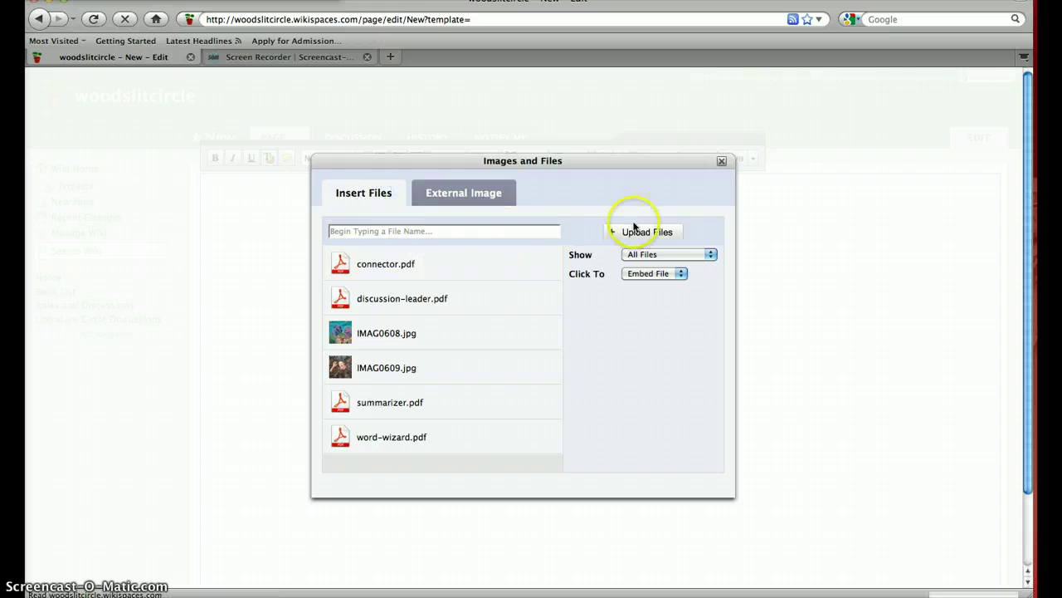
pyautogui.click(370, 273)
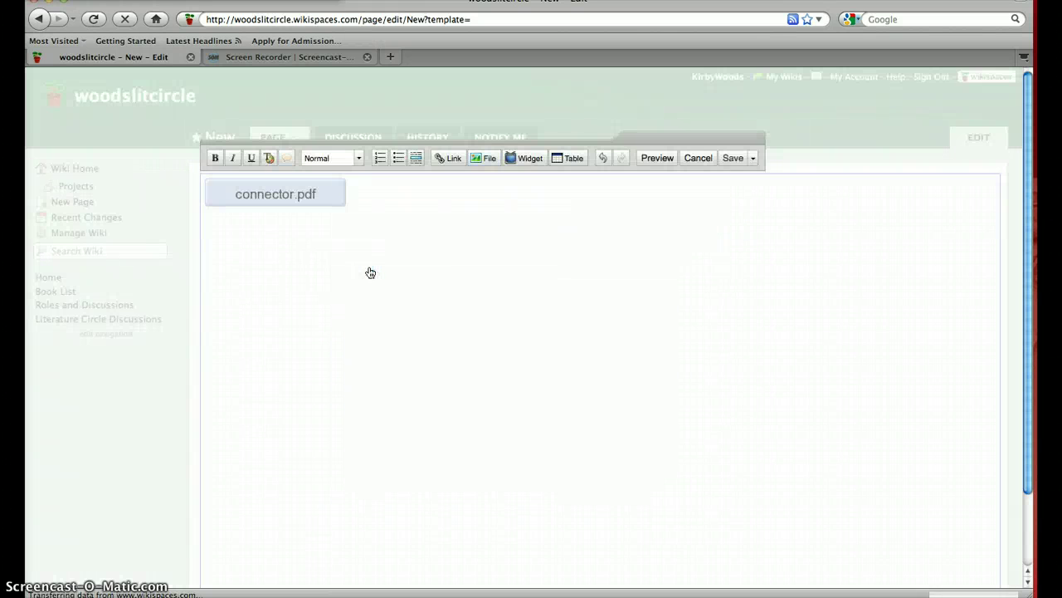
pyautogui.click(329, 201)
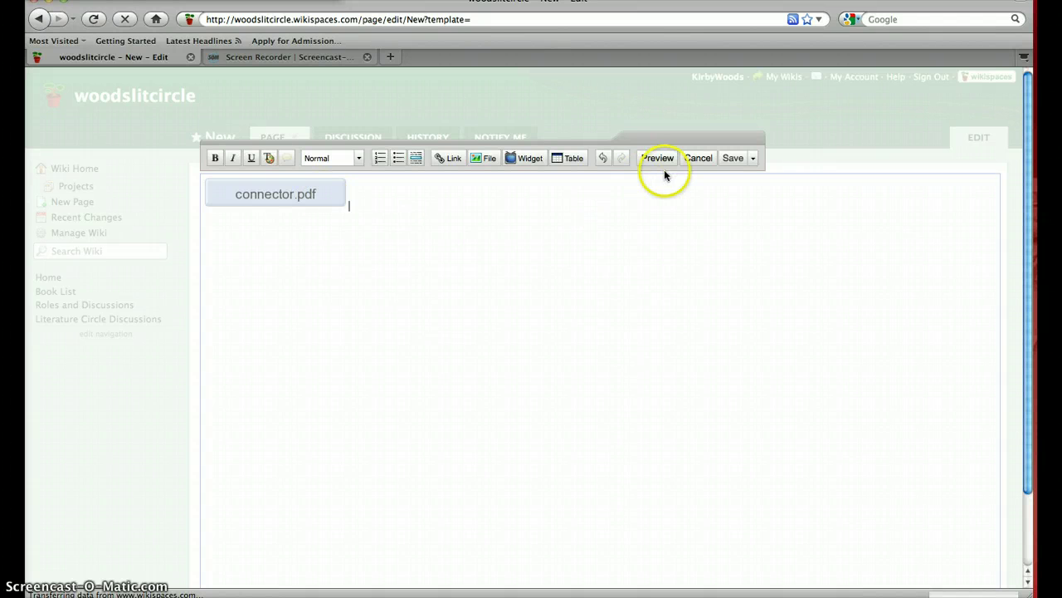
pyautogui.click(735, 165)
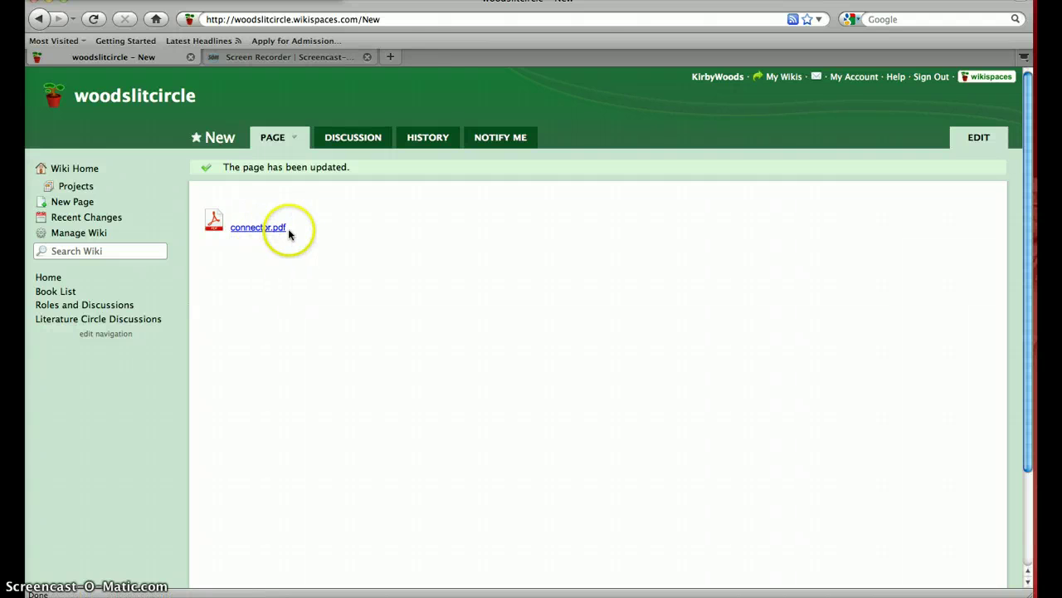
# Reopen the New page for editing and cancel without making changes
pyautogui.click(978, 141)
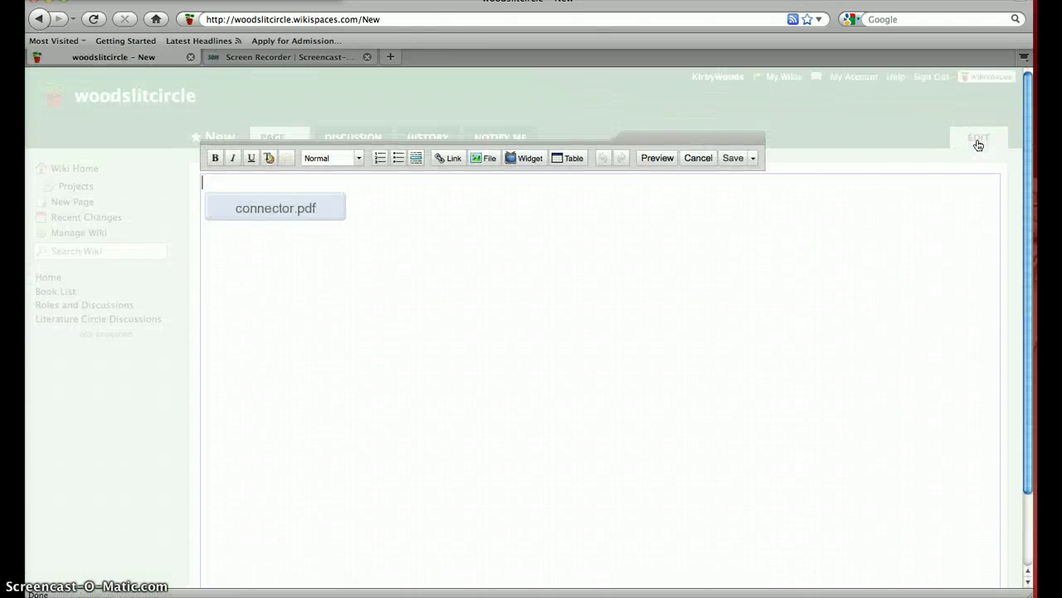
pyautogui.click(690, 158)
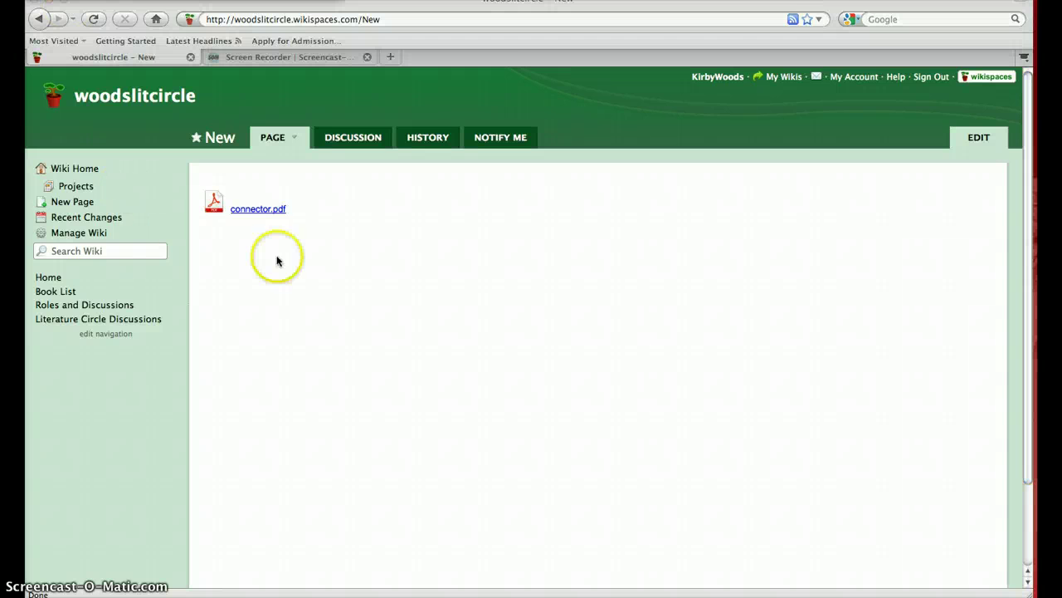
# Delete the page named New from the page list in the wiki's management options
pyautogui.click(83, 234)
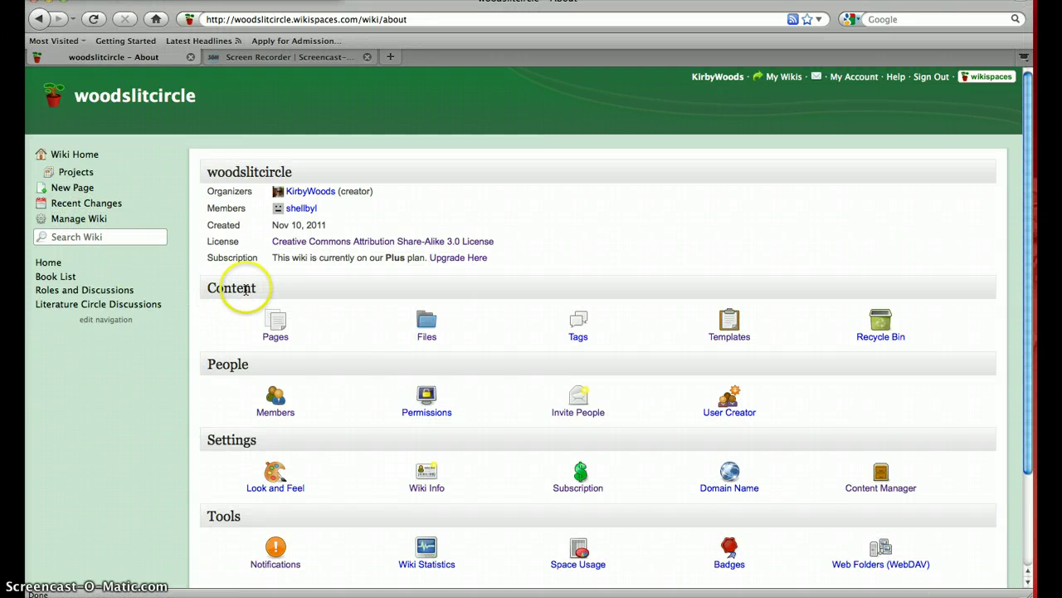
pyautogui.click(275, 339)
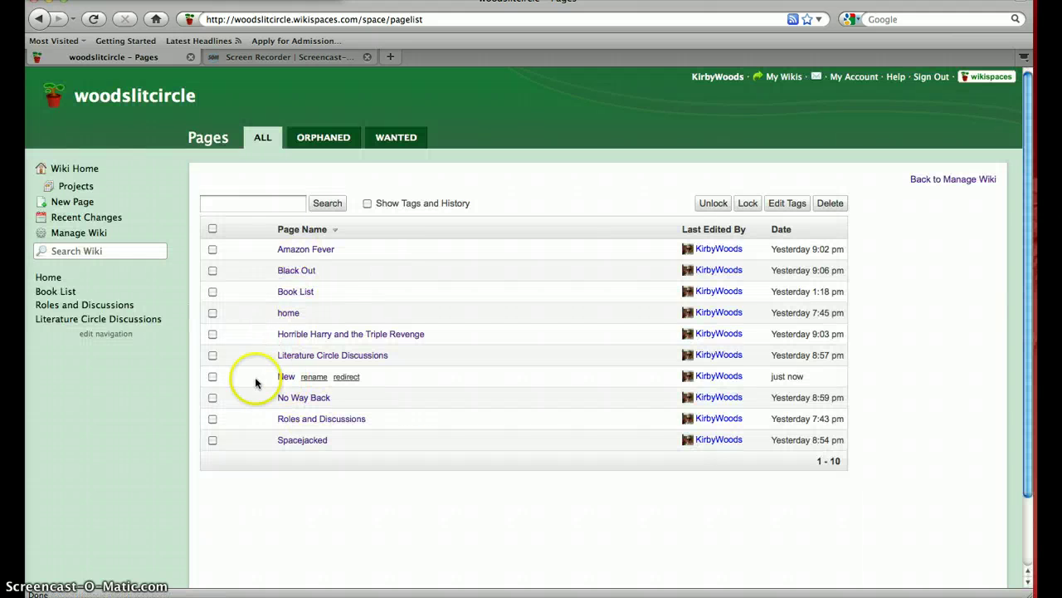
pyautogui.click(212, 377)
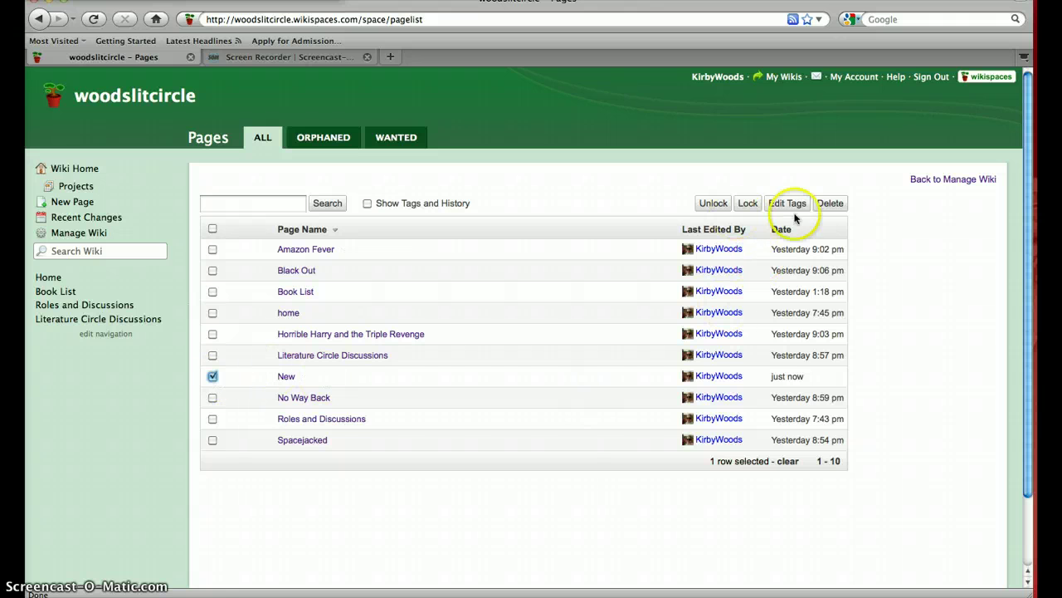
pyautogui.click(830, 203)
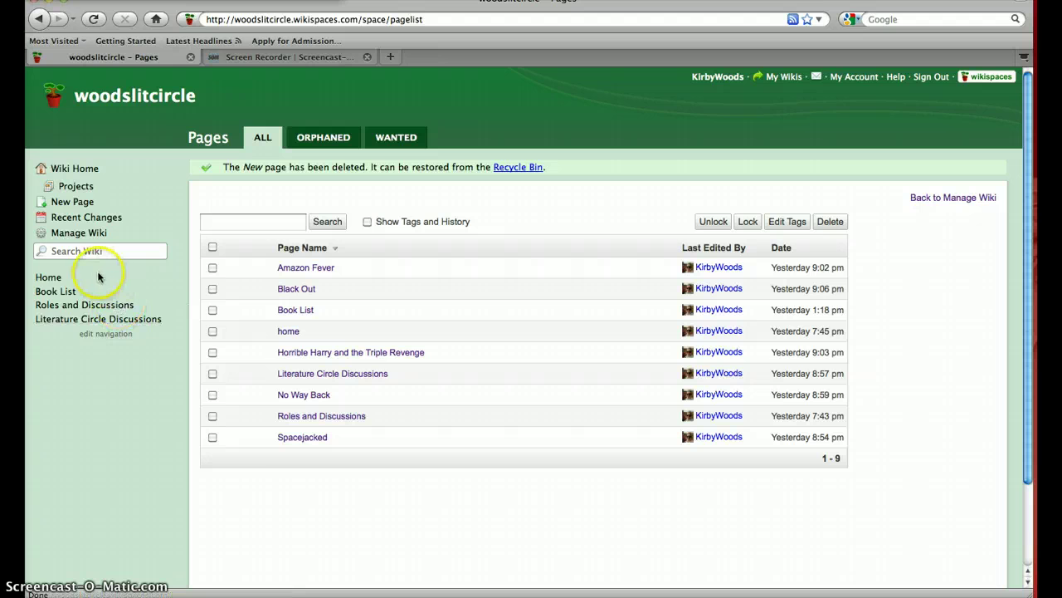
# Go to Literature Circle Discussions and open the Horrible Harry and the Triple Revenge group's page
pyautogui.click(60, 320)
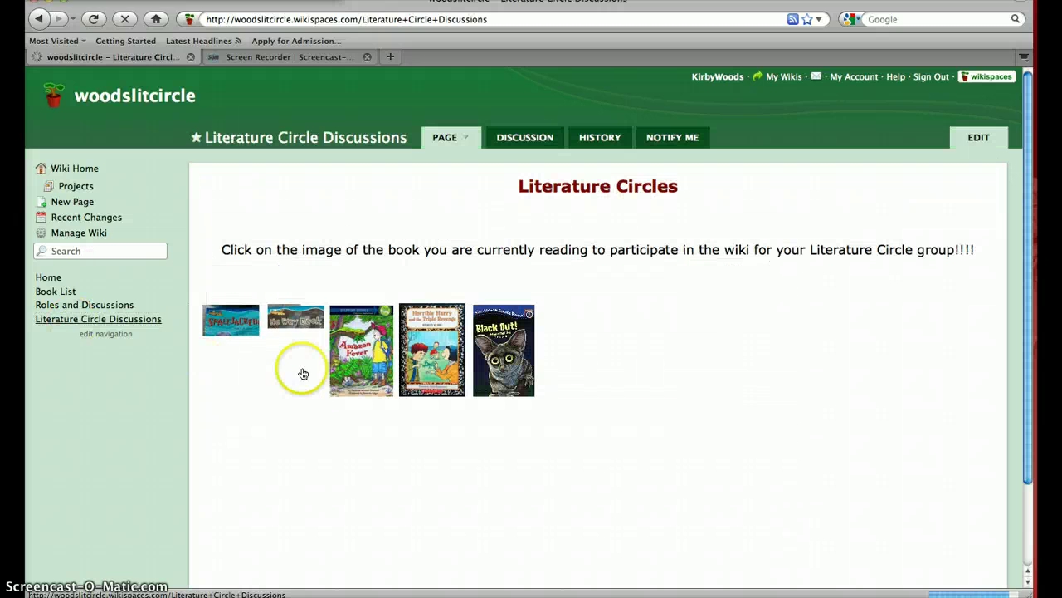
pyautogui.click(428, 365)
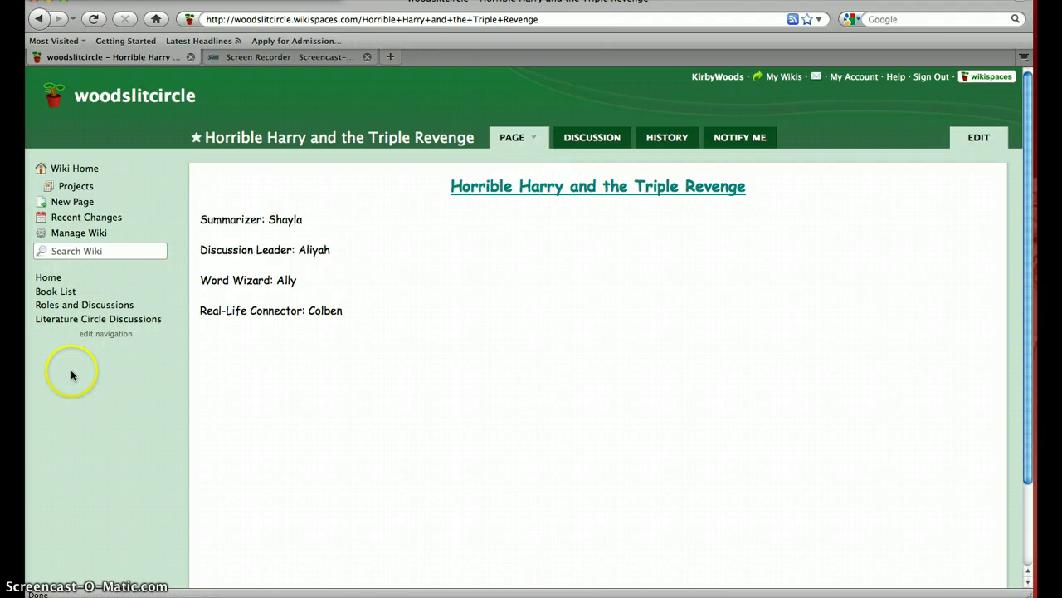
# Open the wiki's navigation list for editing, look over its page links, and save it
pyautogui.click(112, 335)
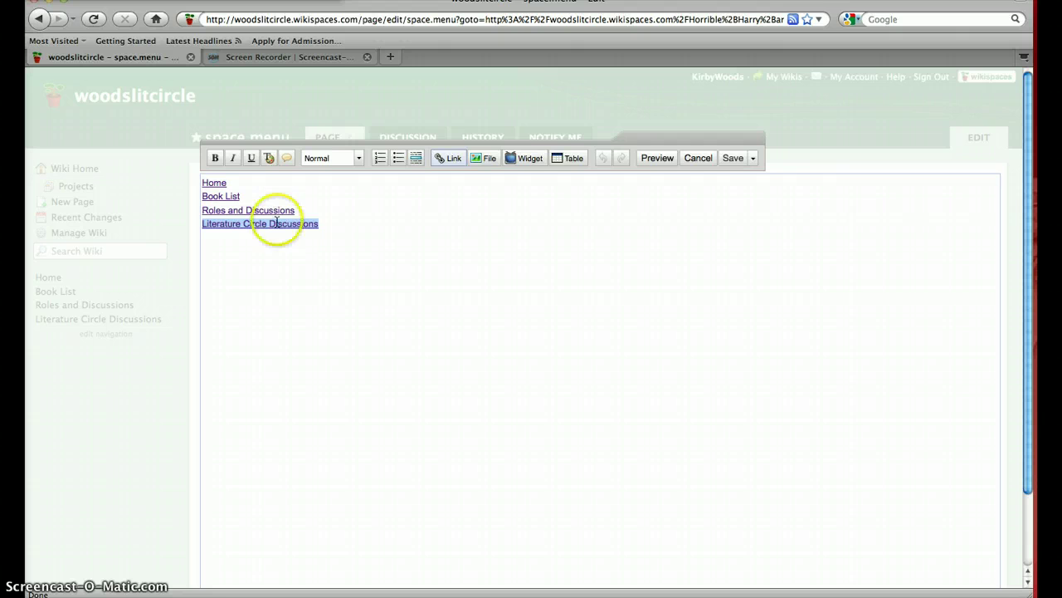
pyautogui.click(292, 242)
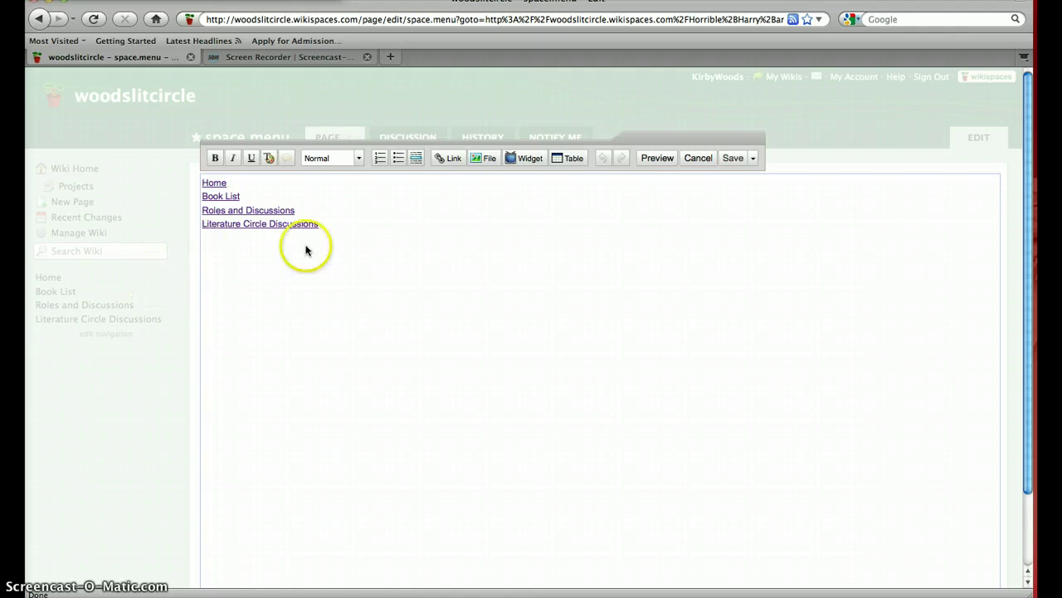
pyautogui.click(744, 160)
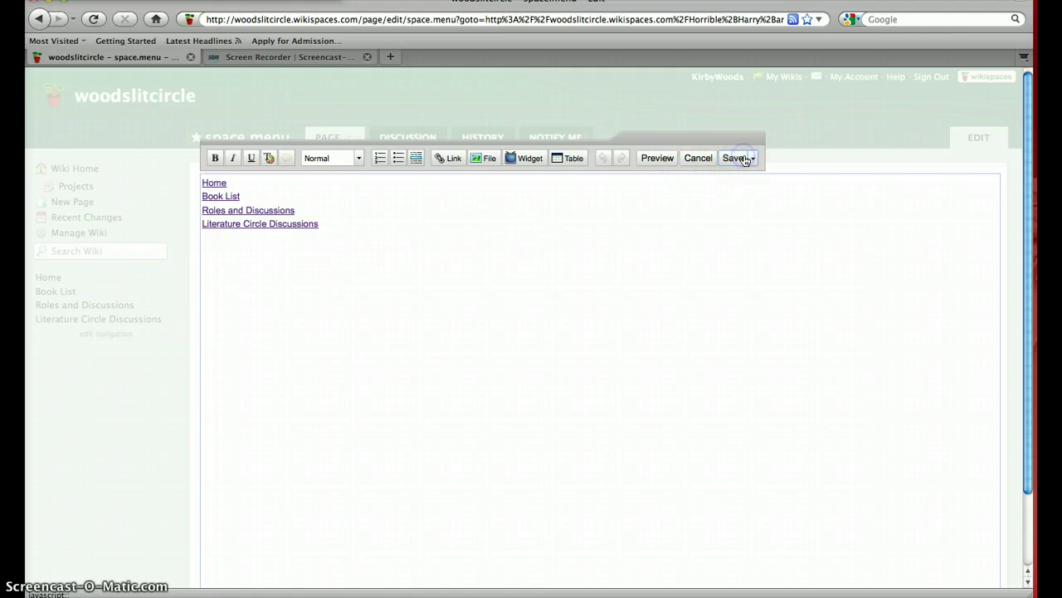
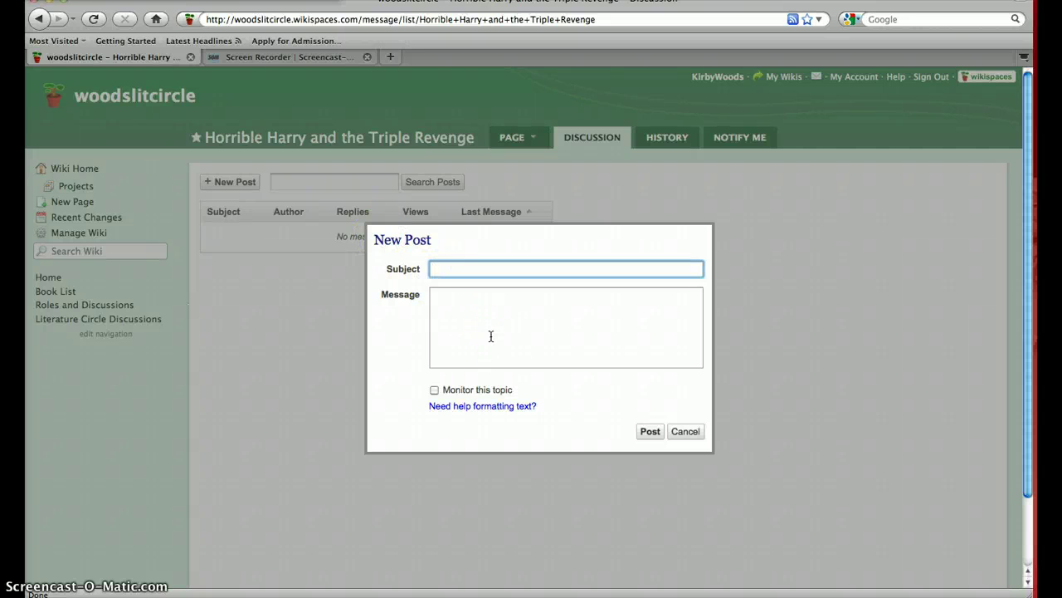
# Give the new discussion post on the Horrible Harry and the Triple Revenge page the subject "Daily Progress"
pyautogui.write('Progress')
pyautogui.click(431, 269)
pyautogui.write('Daily')
# Write the message "Tell me how you are enjoying your books so far." and publish the post
pyautogui.click(466, 316)
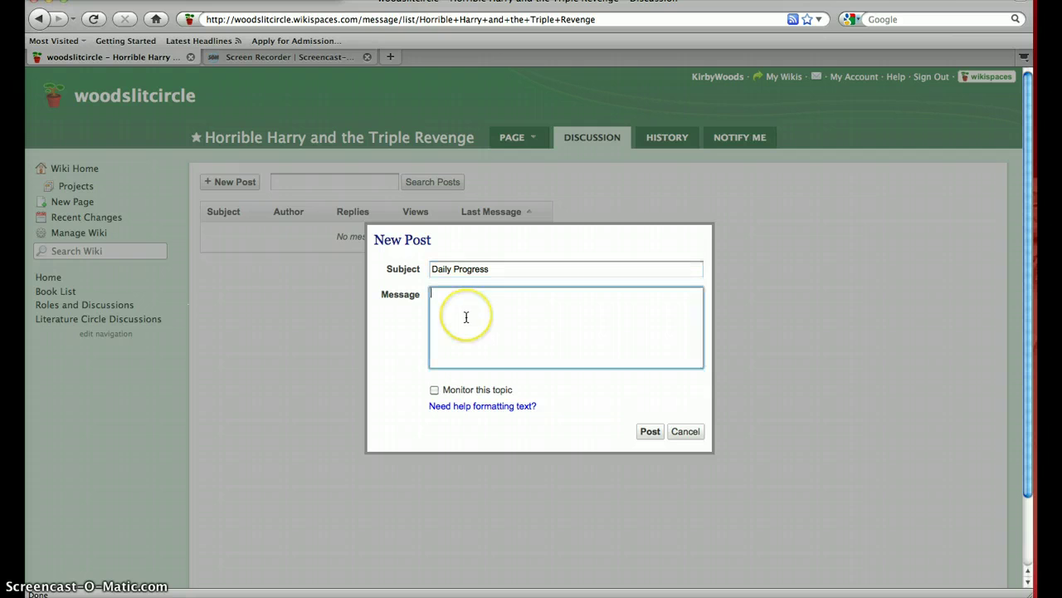
pyautogui.write('Tell me how you en')
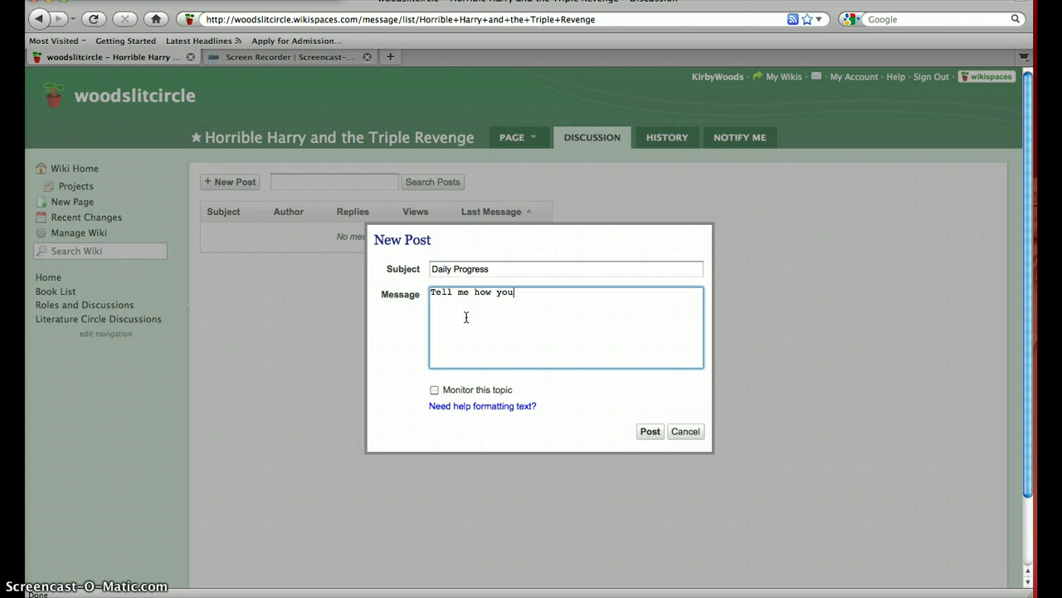
pyautogui.press('BackSpace')
pyautogui.write('are enjoying')
pyautogui.press('BackSpace')
pyautogui.press('BackSpace')
pyautogui.press('BackSpace')
pyautogui.press('BackSpace')
pyautogui.press('BackSpace')
pyautogui.press('BackSpace')
pyautogui.press('BackSpace')
pyautogui.press('BackSpace')
pyautogui.press('BackSpace')
pyautogui.press('BackSpace')
pyautogui.press('BackSpace')
pyautogui.press('BackSpace')
pyautogui.press('BackSpace')
pyautogui.write('are enjoying your books ')
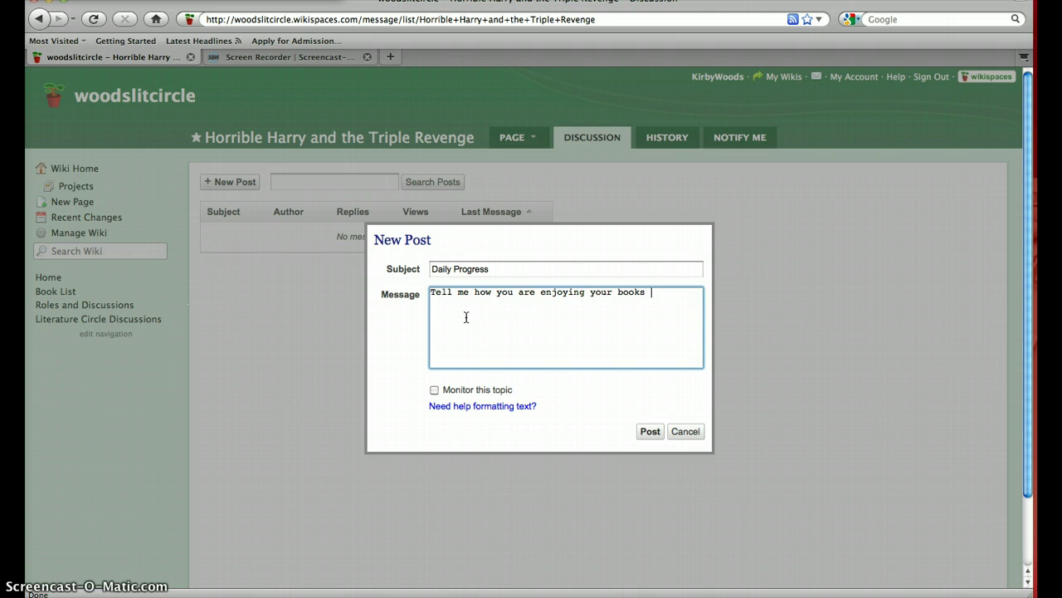
pyautogui.write('so far.')
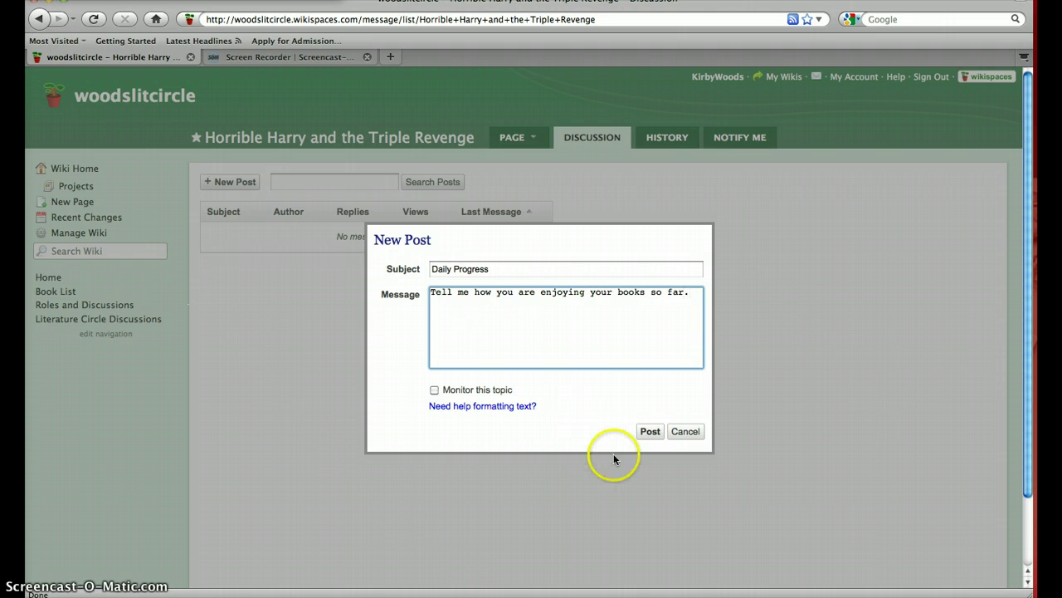
pyautogui.click(648, 432)
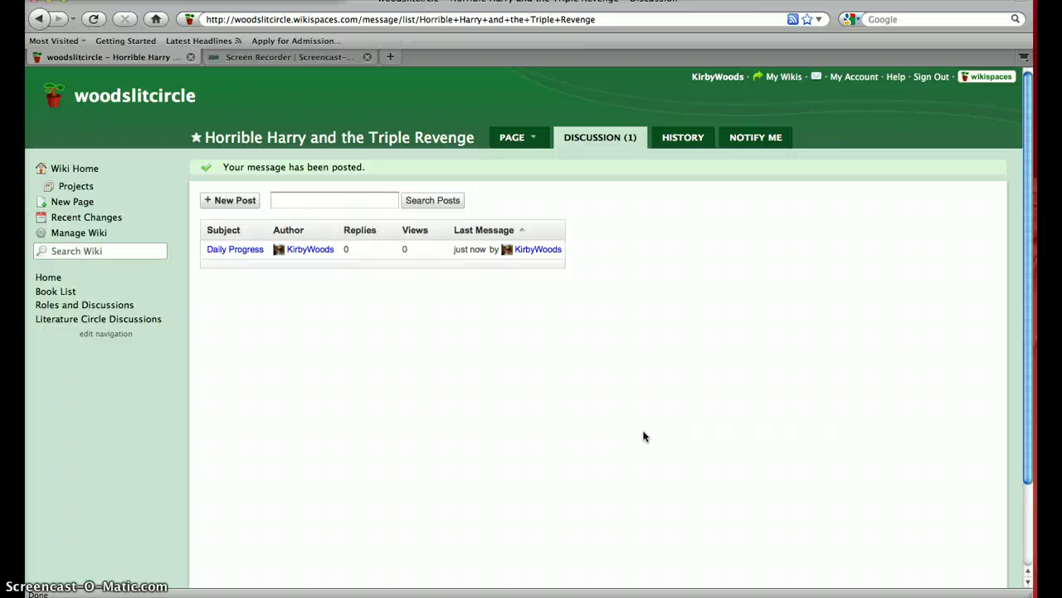
# Open the Daily Progress topic and post the reply "I am loving this book!"
pyautogui.click(223, 249)
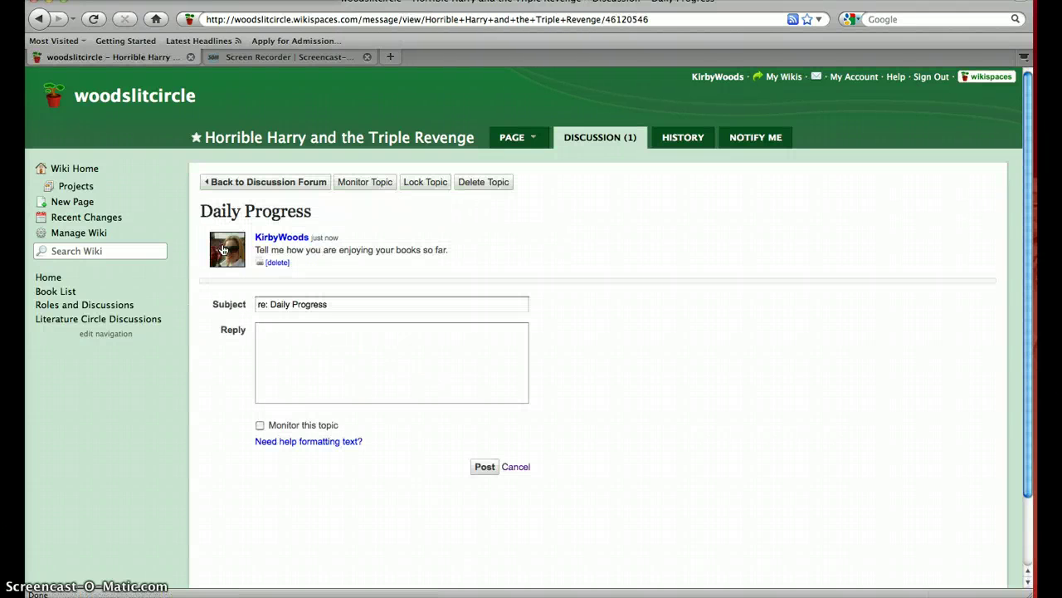
pyautogui.click(292, 343)
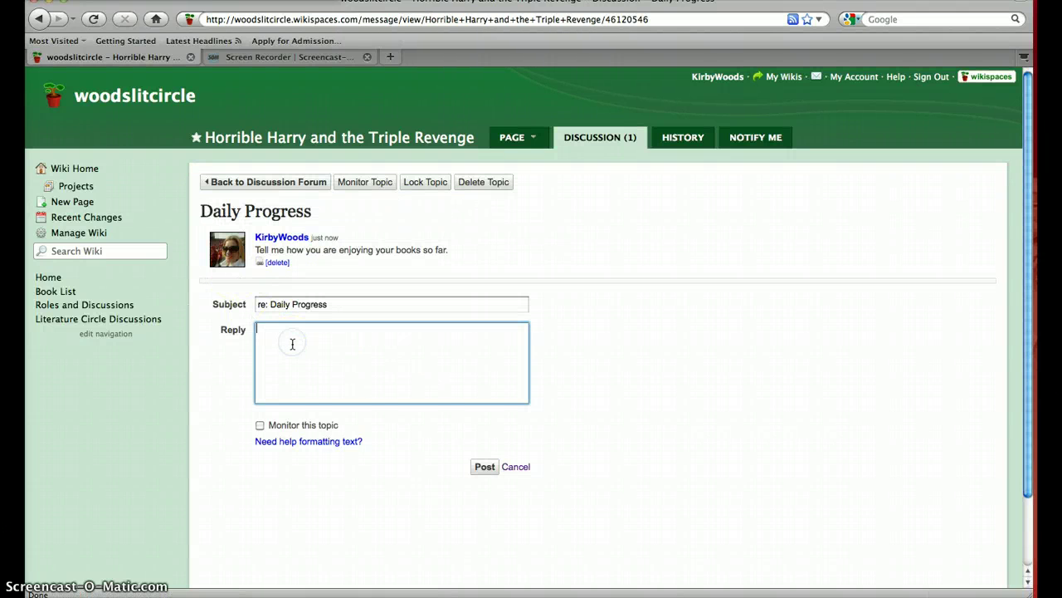
pyautogui.write('I am loving this book!')
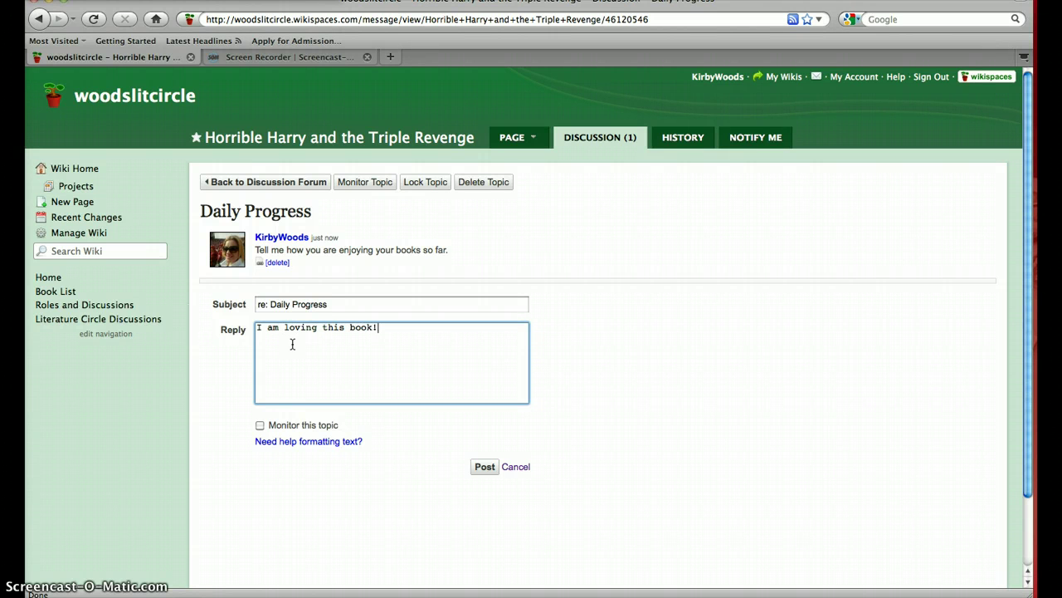
pyautogui.click(483, 468)
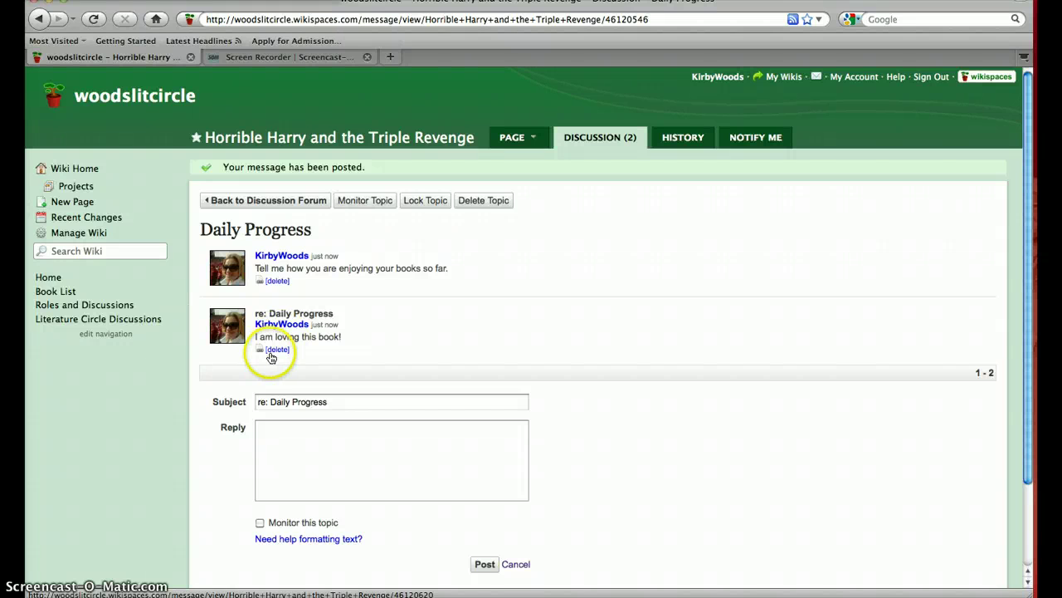
# Review the page's history, its notification options and the wiki's recent changes, and return to the Home page
pyautogui.click(690, 138)
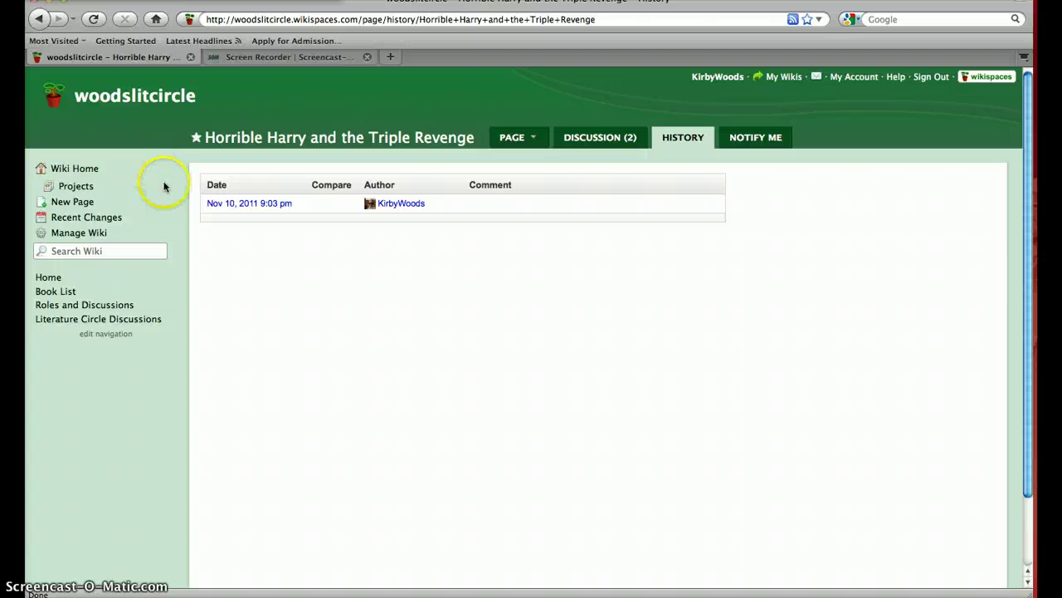
pyautogui.click(750, 146)
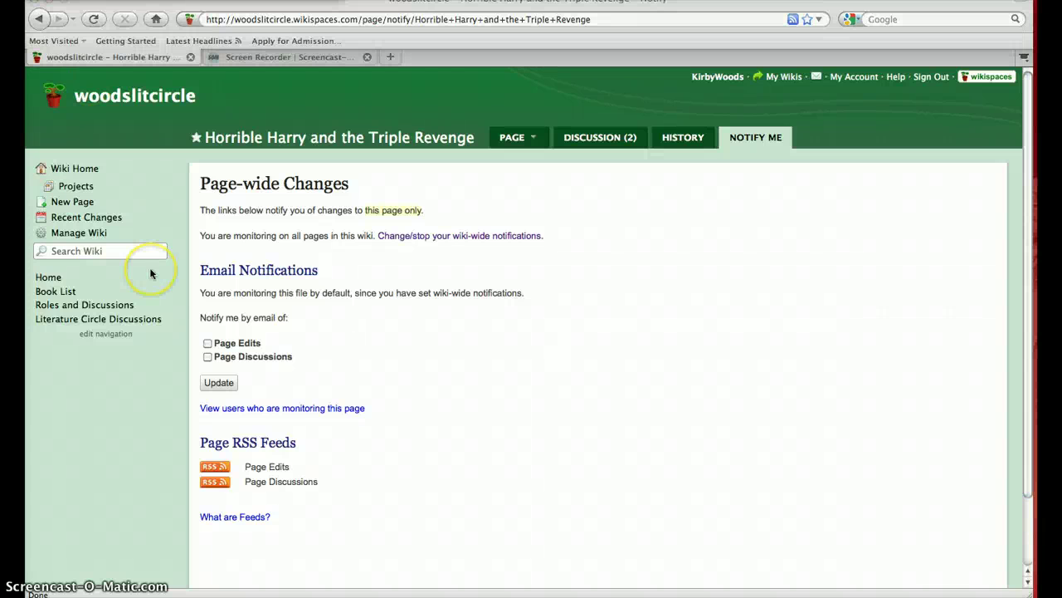
pyautogui.click(96, 221)
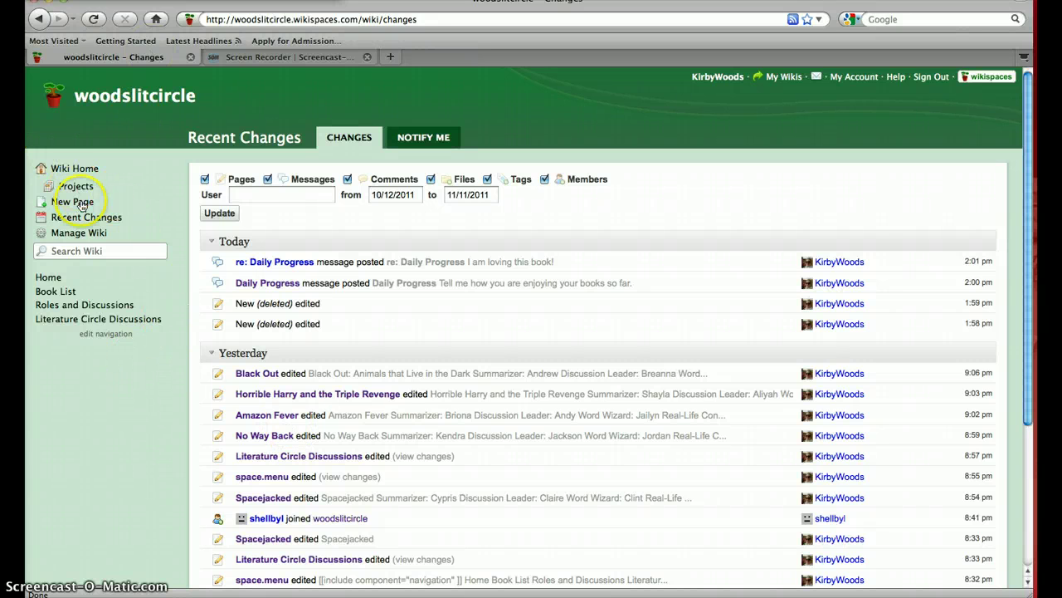
pyautogui.click(47, 280)
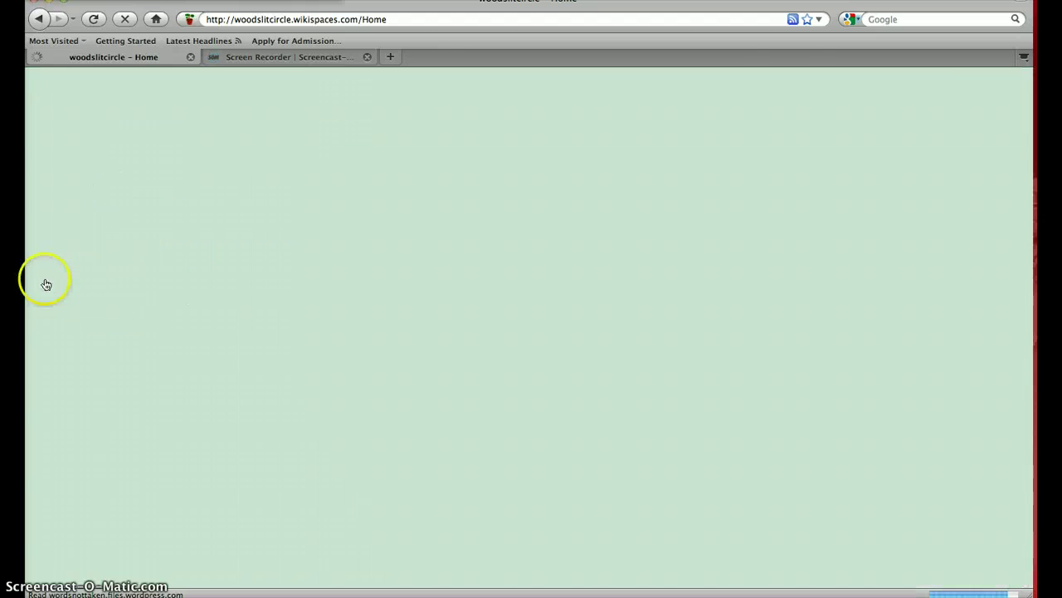